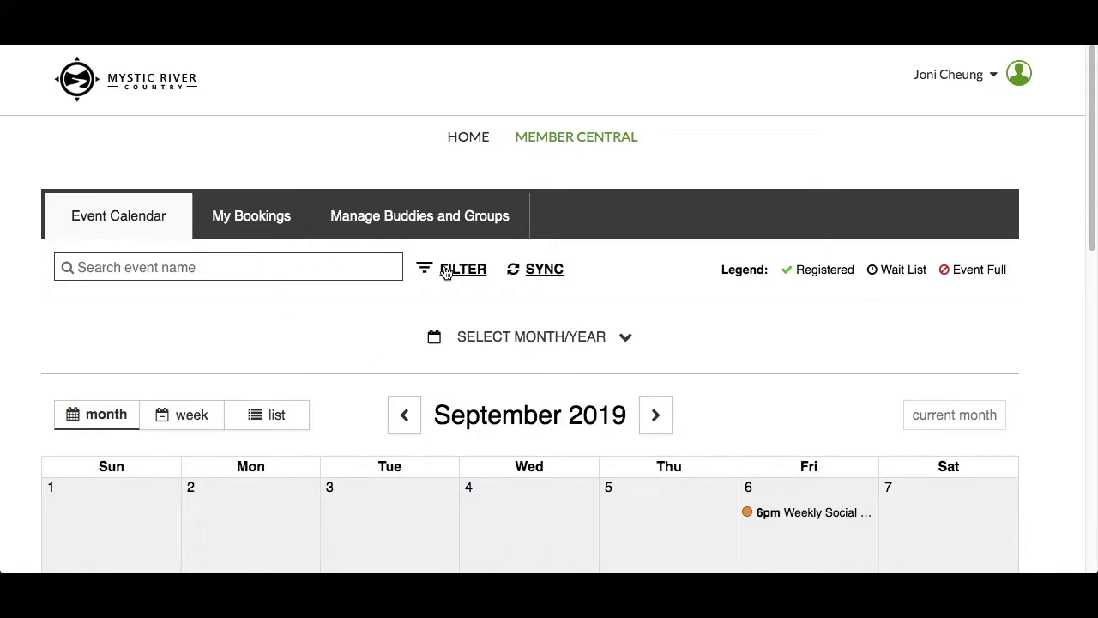
Search the event calendar for "golf" and clear the search.
left_click(220, 273)
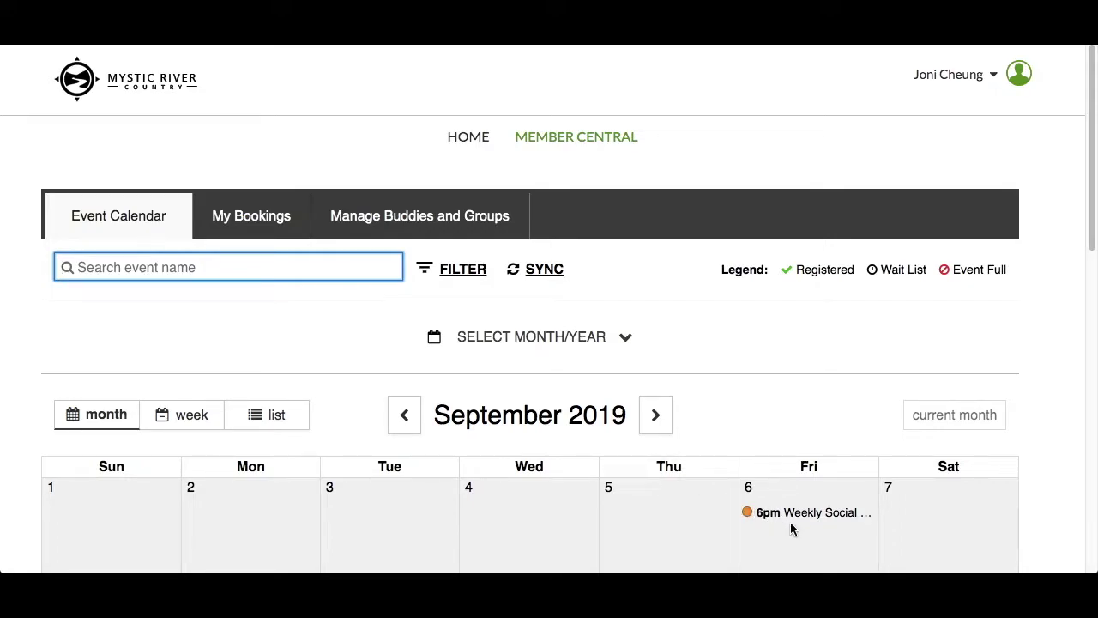
type("golf")
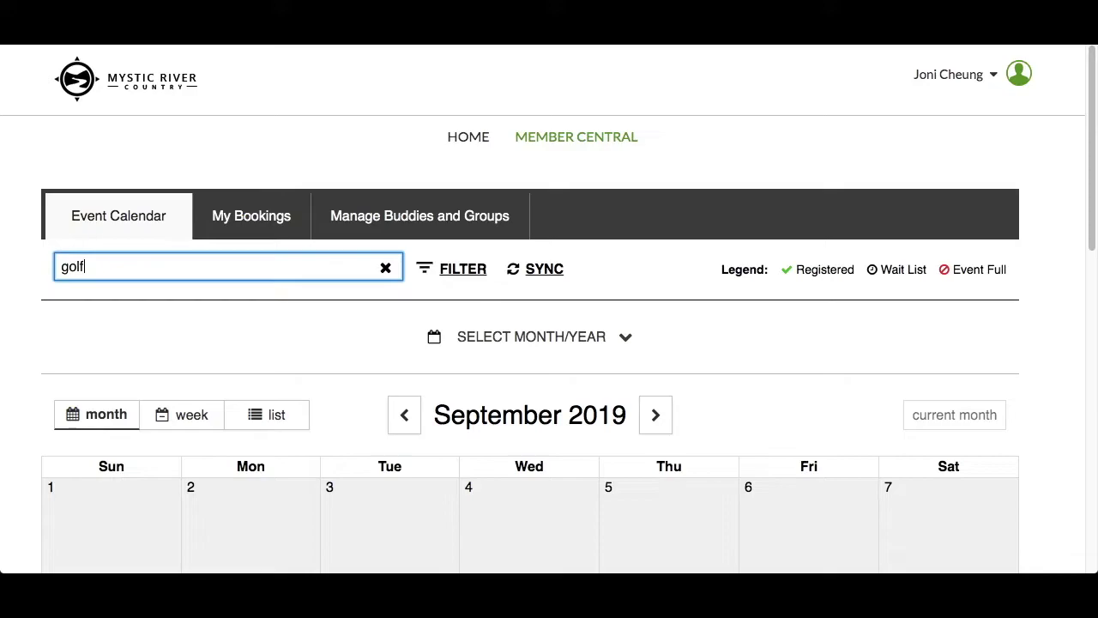
left_click(385, 267)
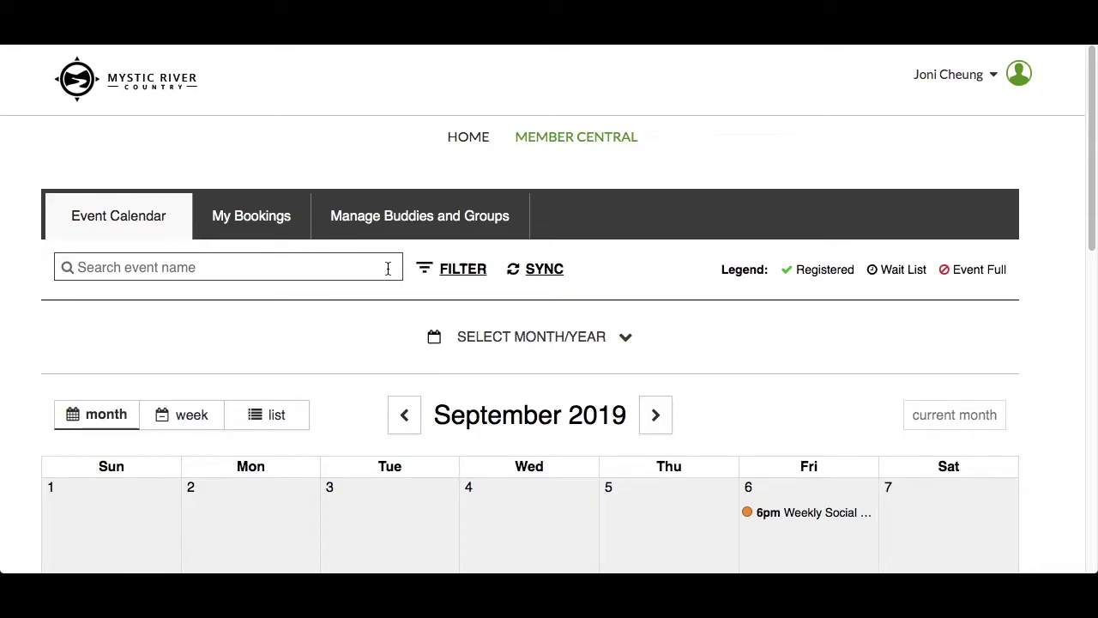
Show the event calendar's filters and view the available Registration Status options.
left_click(458, 275)
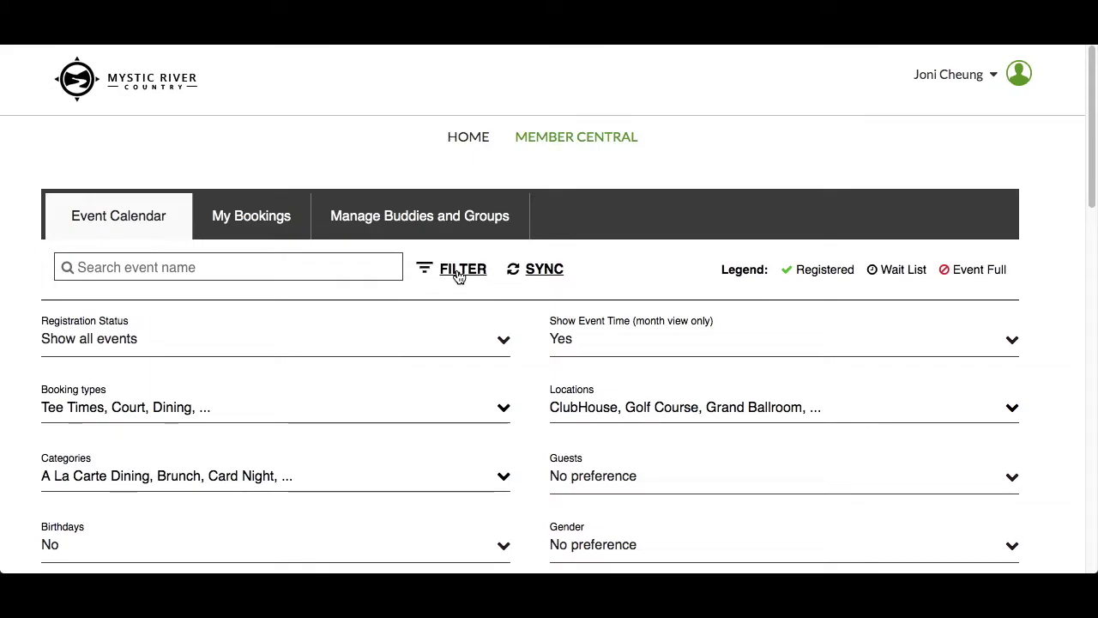
key("ctrl+minus")
key("ctrl+minus")
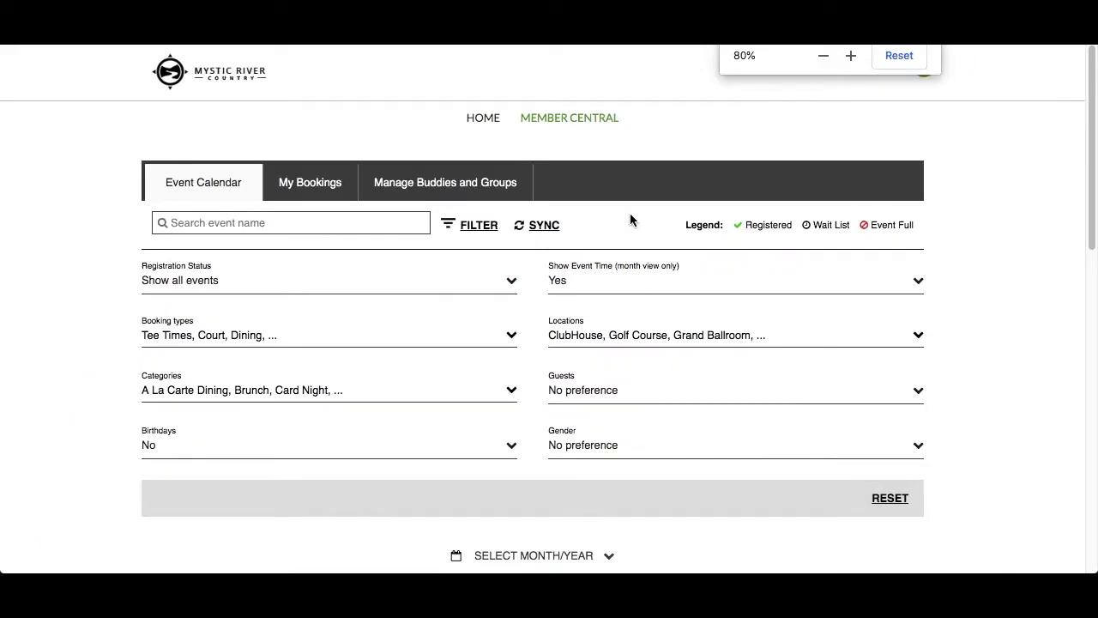
left_click_drag(1093, 67, 1093, 128)
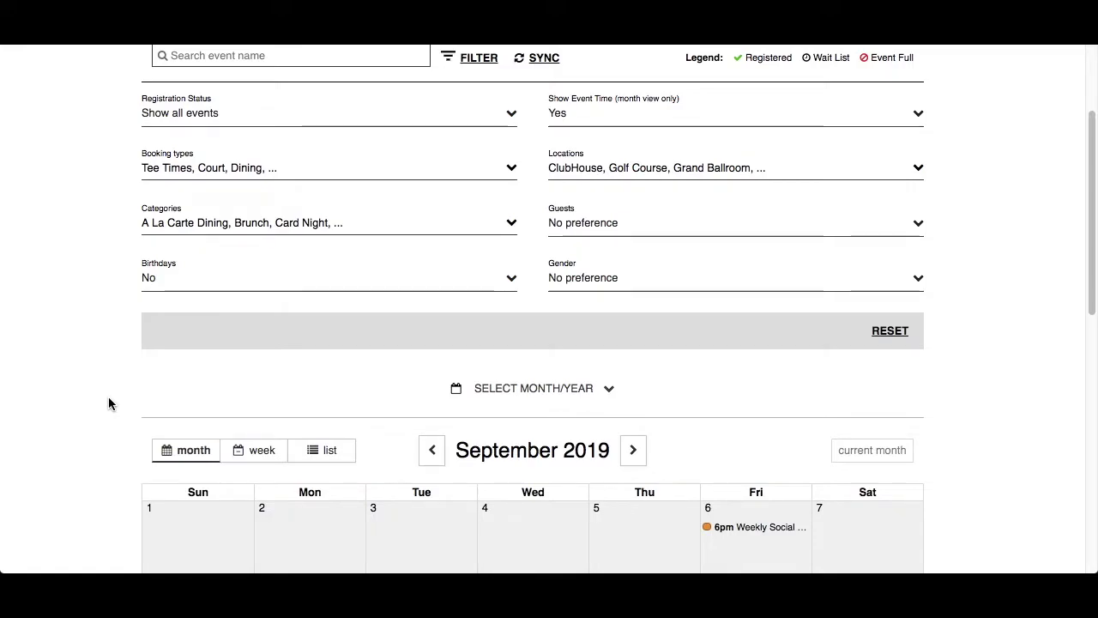
left_click(255, 117)
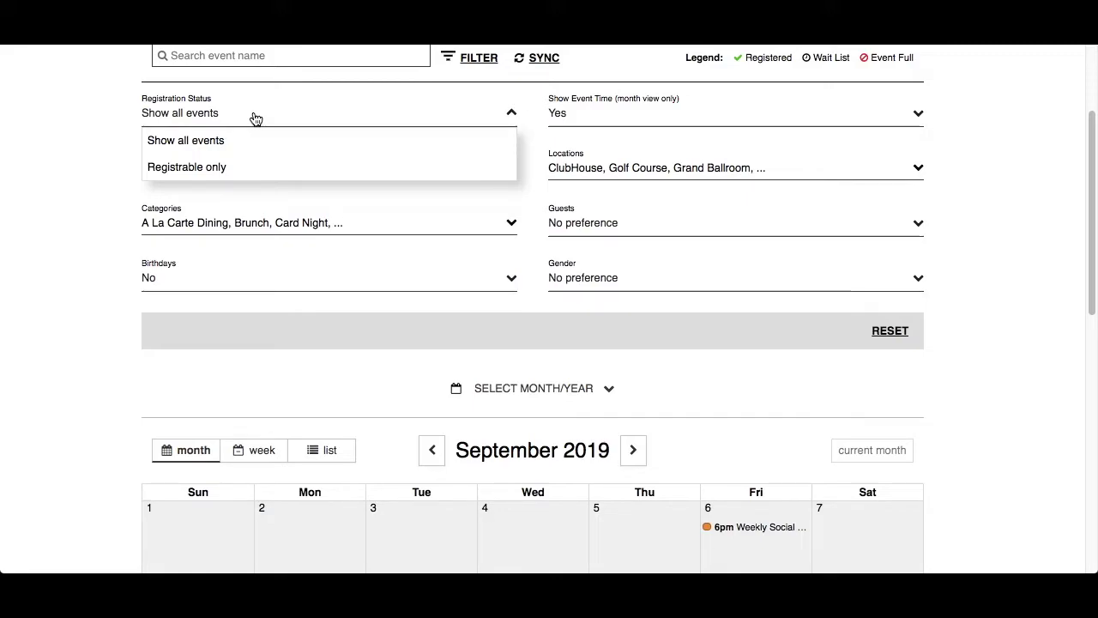
left_click(256, 117)
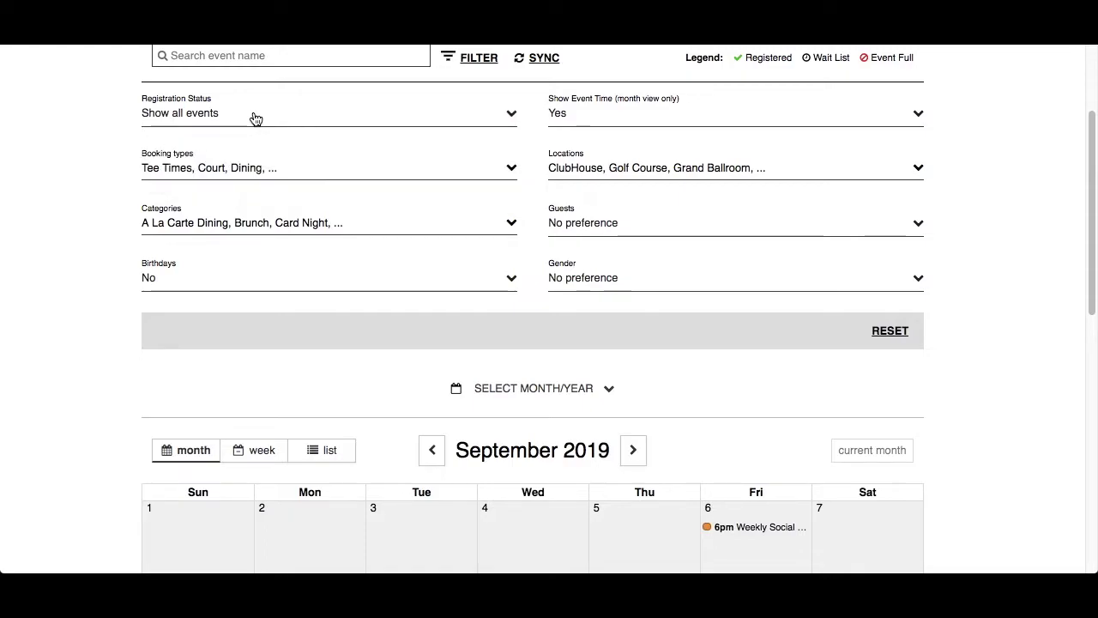
Set the Show Event Time filter for the month view to No.
left_click(700, 117)
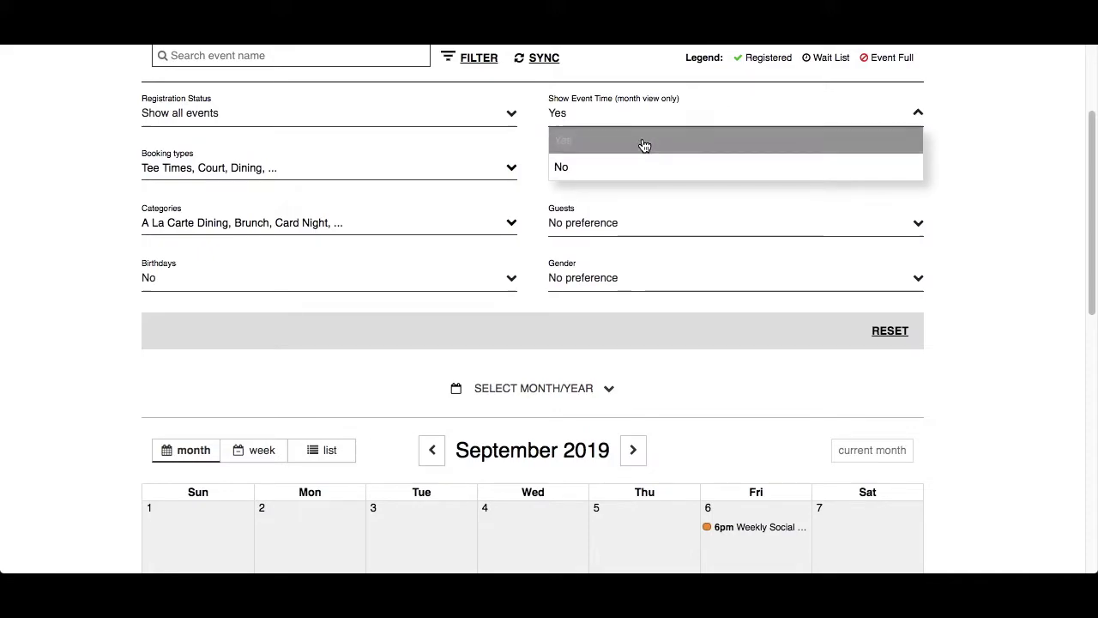
left_click(608, 168)
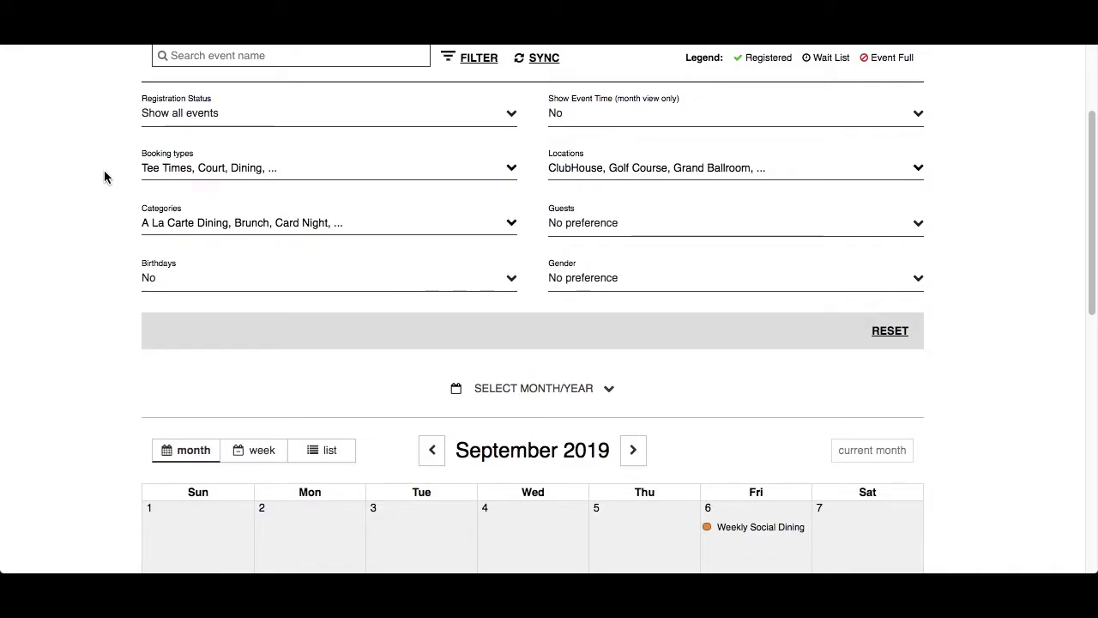
Limit the Locations filter to ClubHouse only and restore it to all locations.
left_click(818, 168)
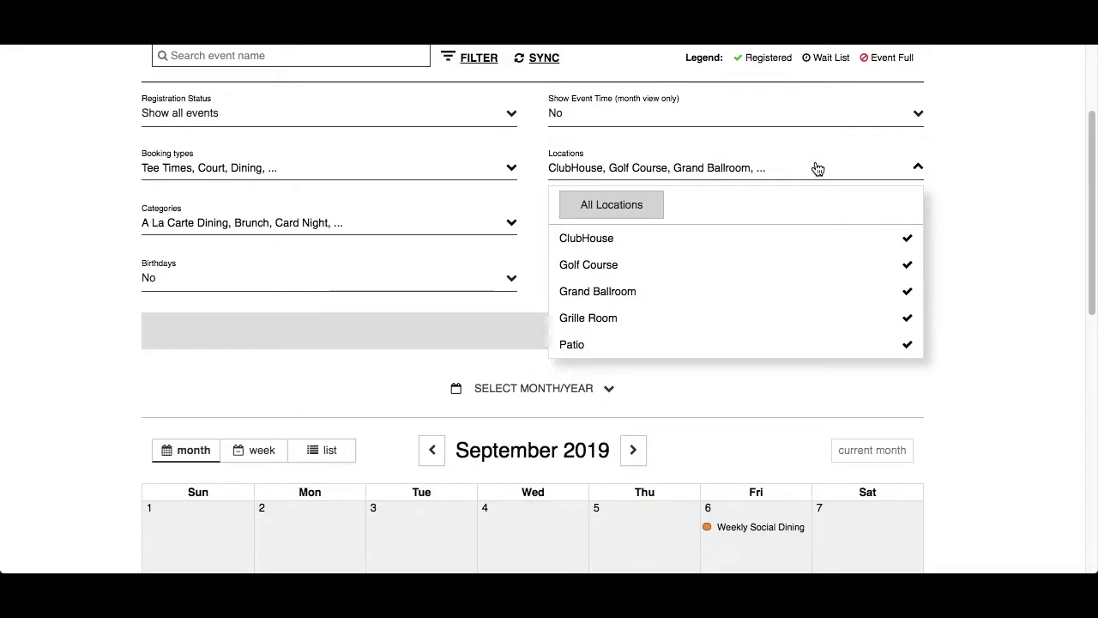
left_click(622, 211)
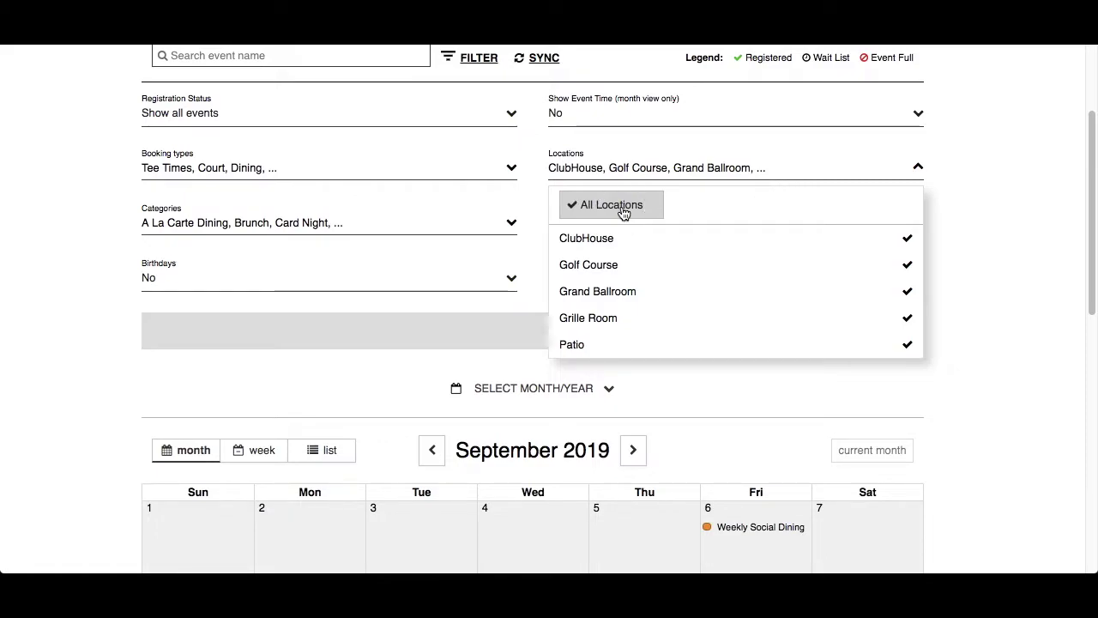
left_click(624, 210)
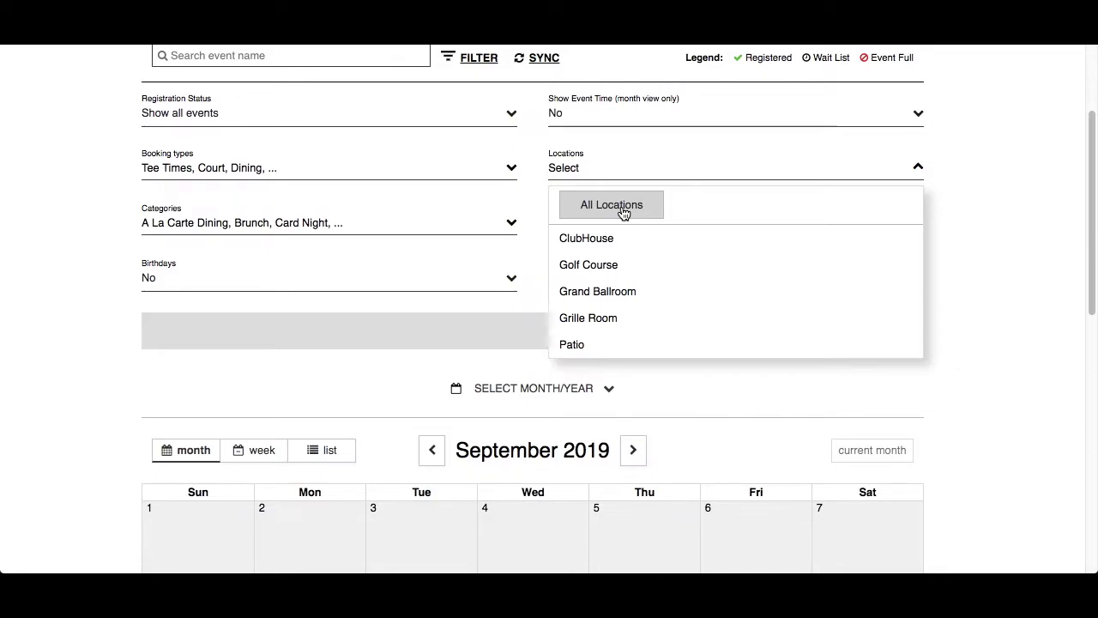
left_click(608, 238)
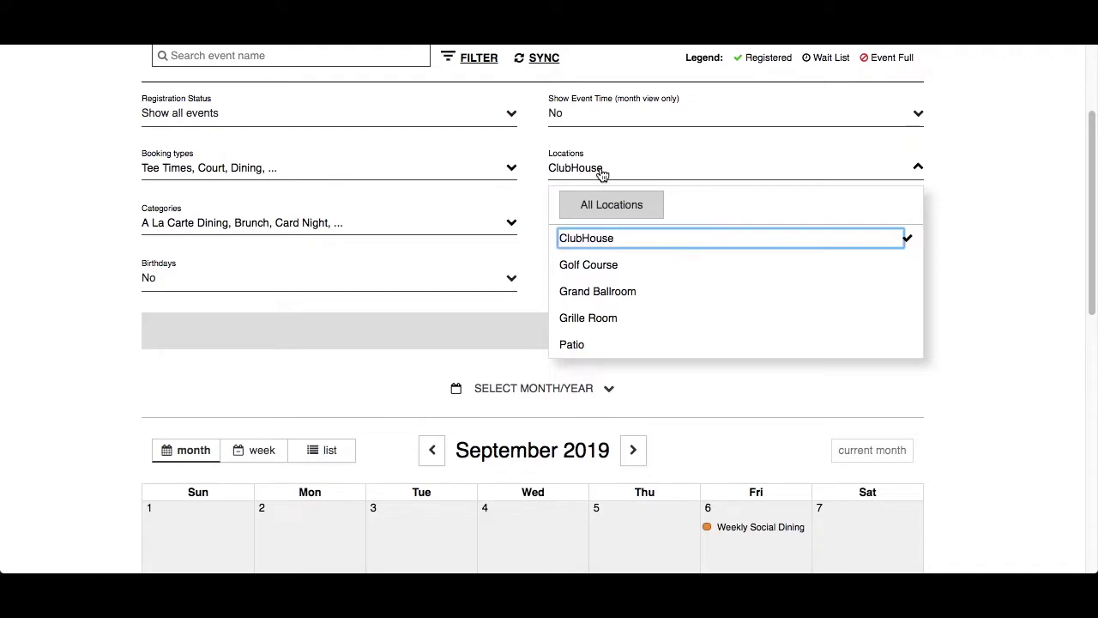
left_click(607, 205)
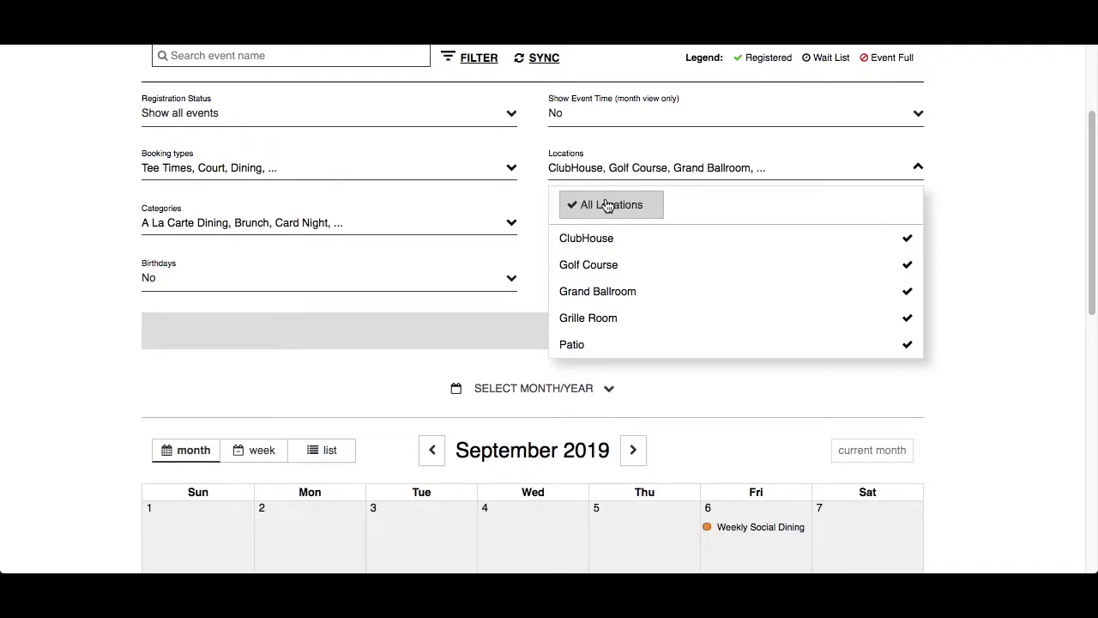
left_click(610, 167)
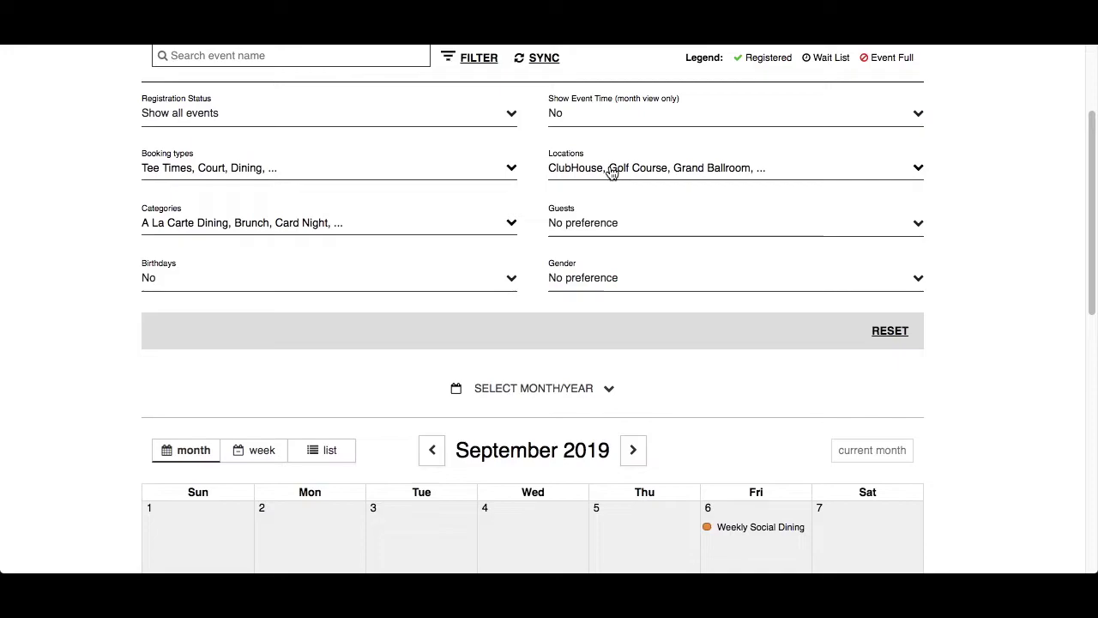
Deselect all event categories and limit the Categories filter to A La Carte Dining.
left_click(357, 224)
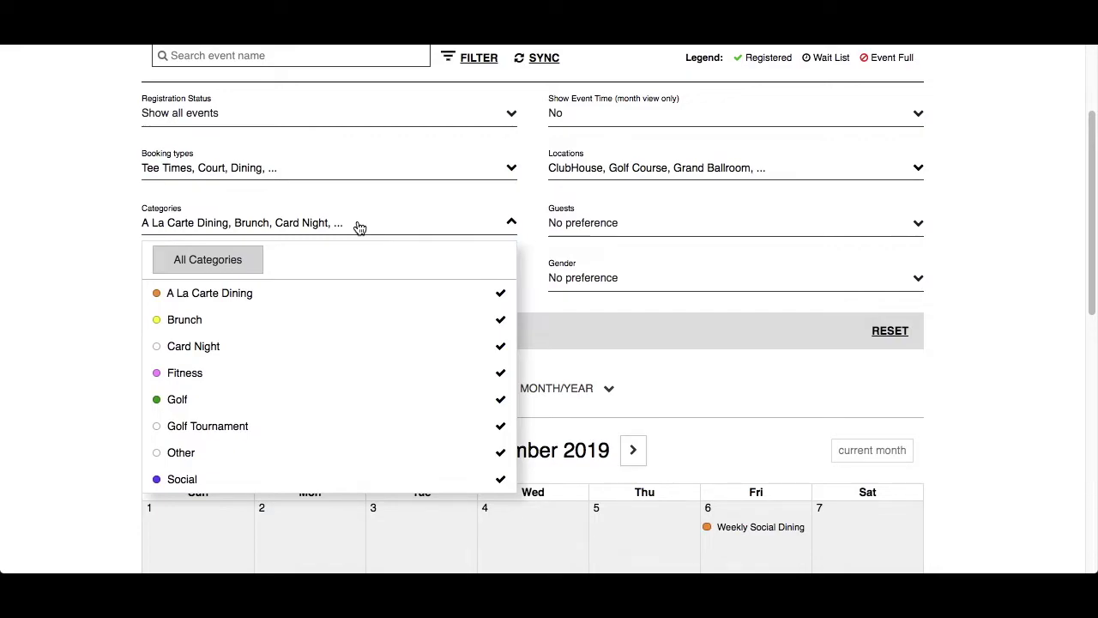
left_click(232, 263)
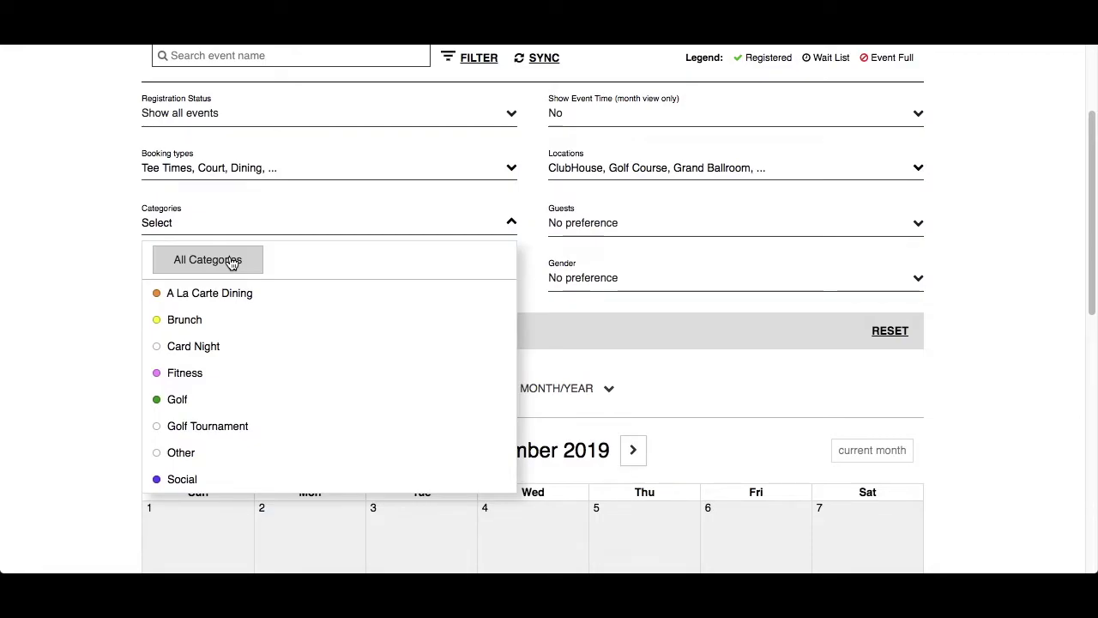
left_click(233, 296)
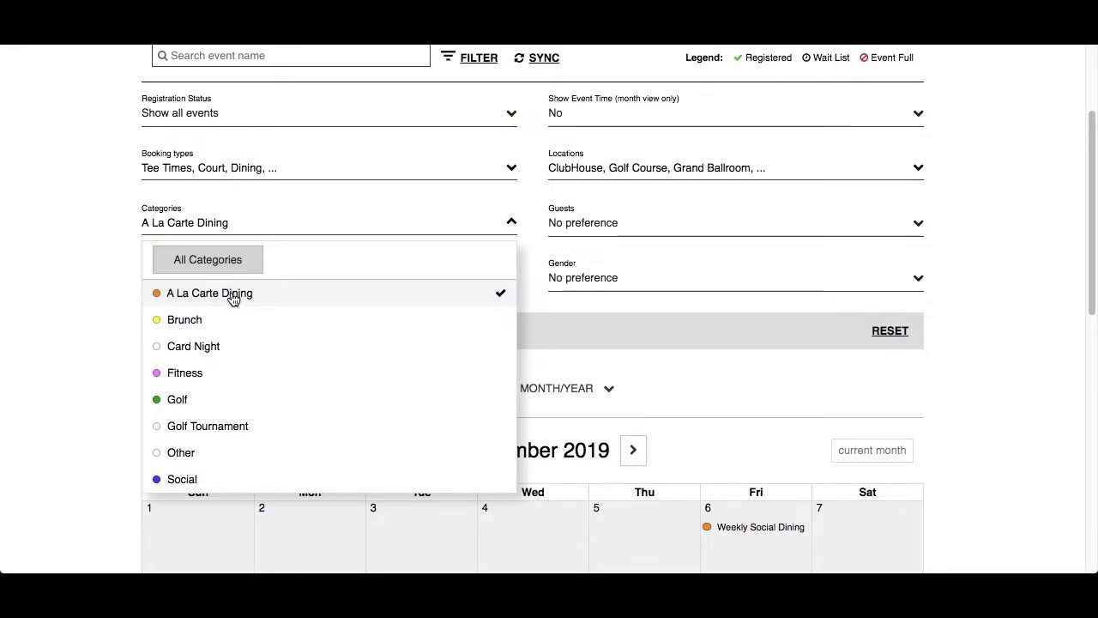
left_click(248, 222)
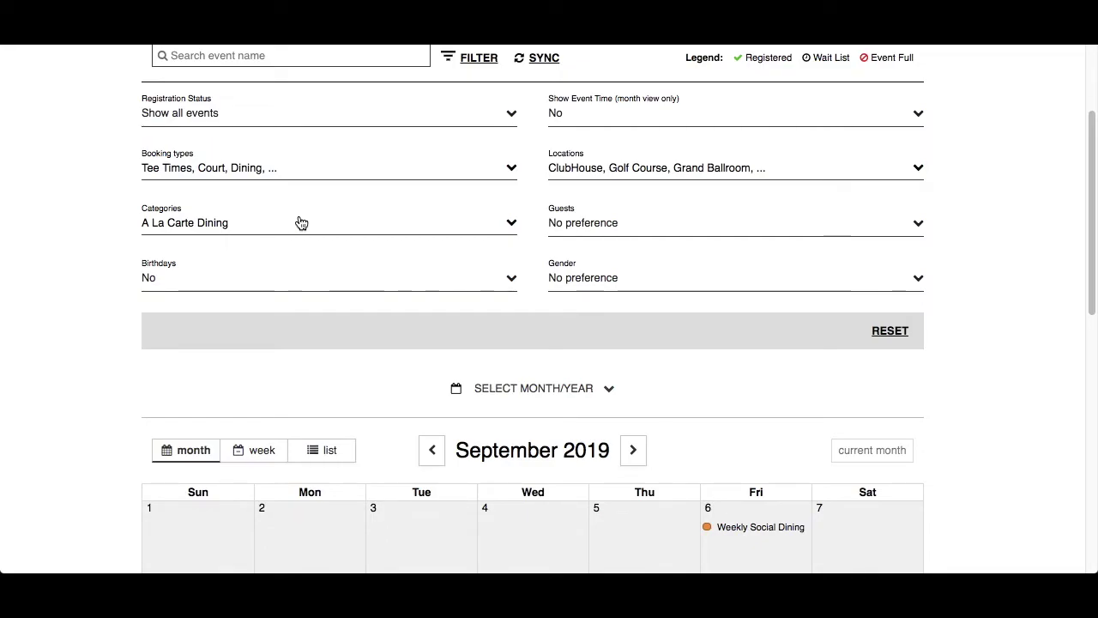
Set the Guests filter to No and view the Gender filter's options.
left_click(630, 231)
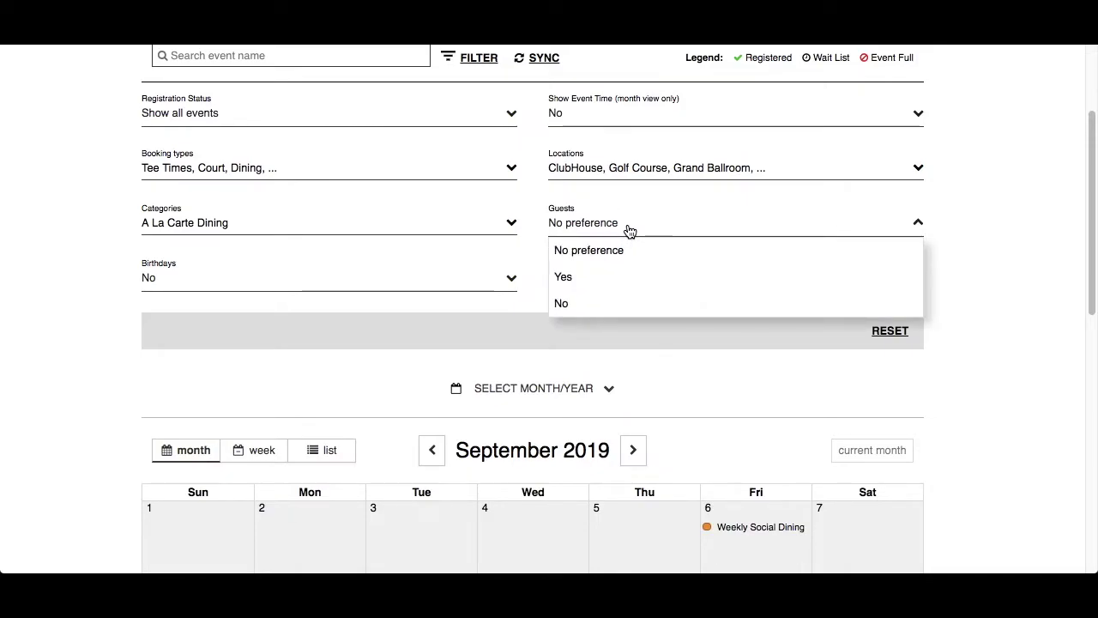
left_click(591, 305)
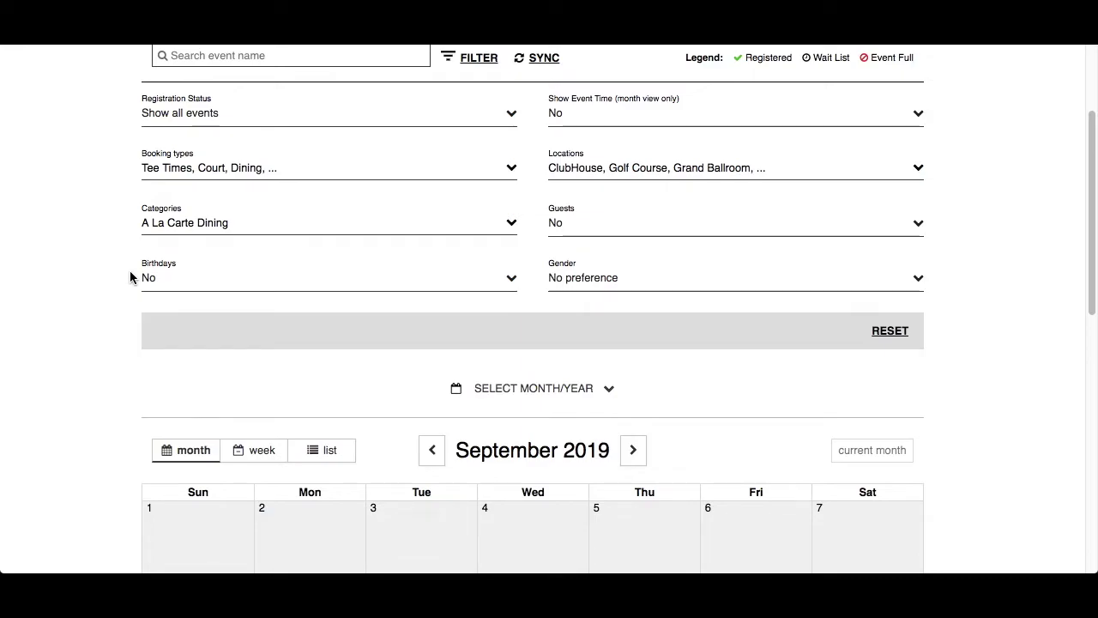
left_click(677, 282)
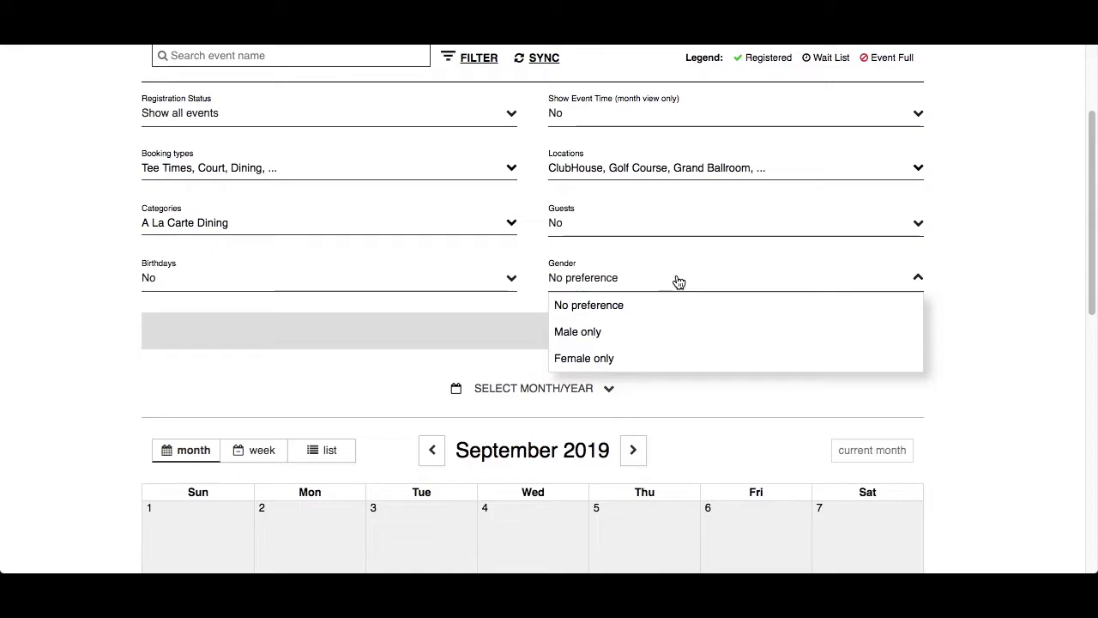
left_click(678, 282)
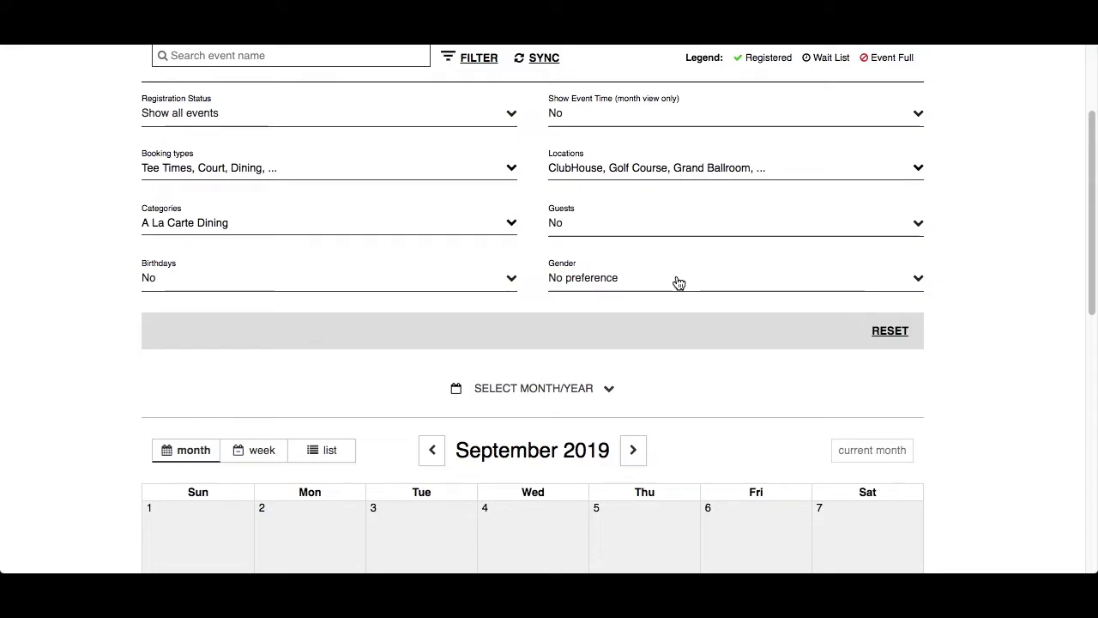
Reset all calendar filters to their defaults and hide the filter options.
left_click(889, 336)
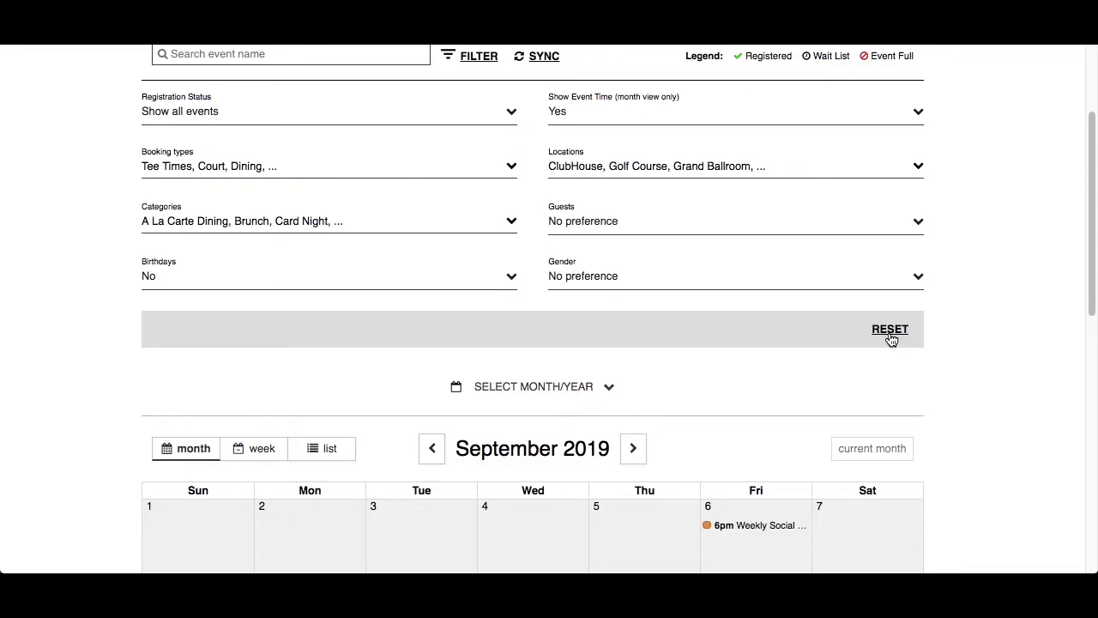
left_click(479, 60)
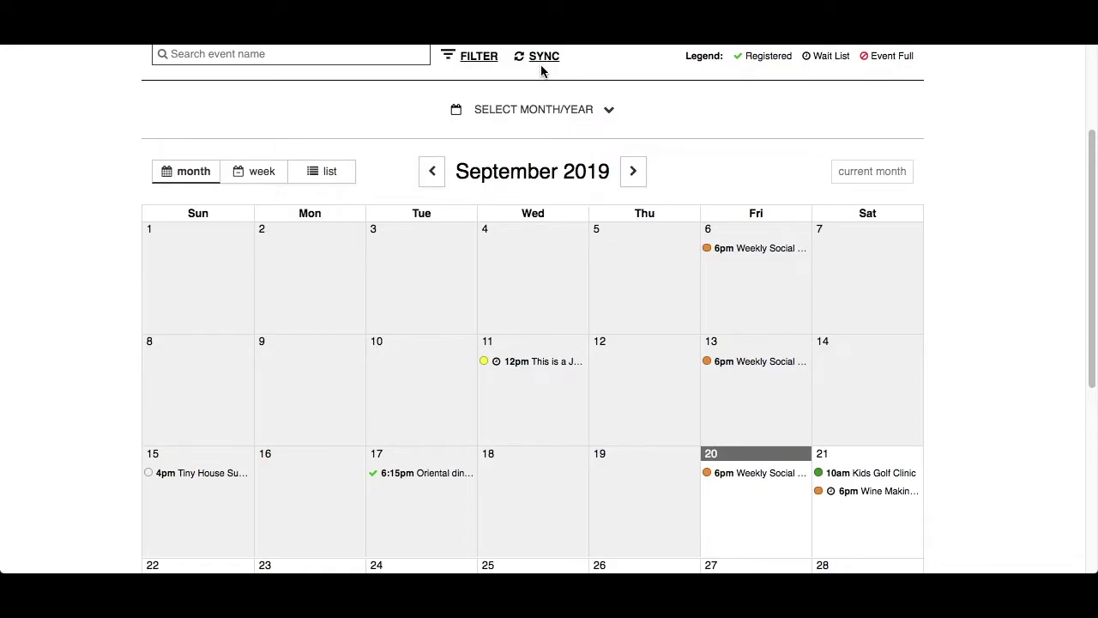
Show November 2019 in the event calendar and return to the current month.
left_click(540, 110)
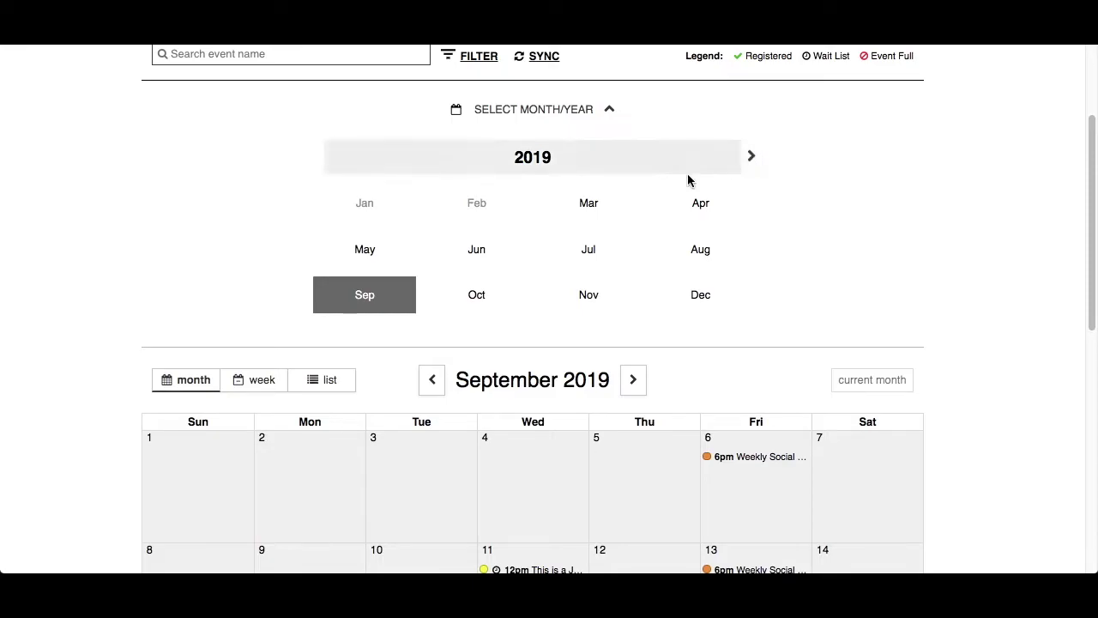
left_click(589, 295)
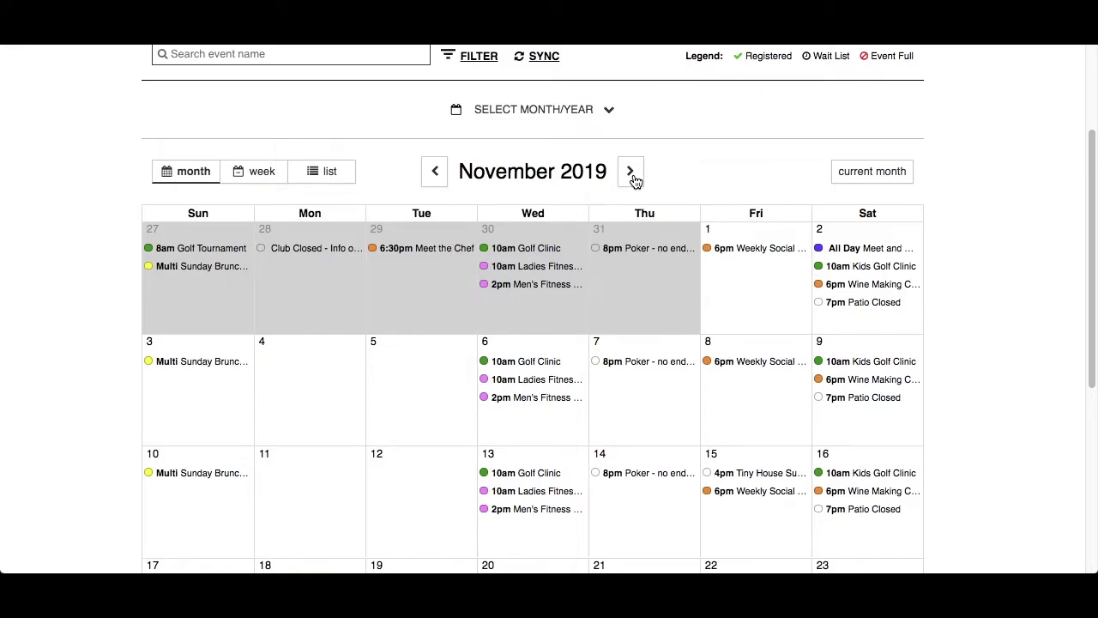
left_click(873, 171)
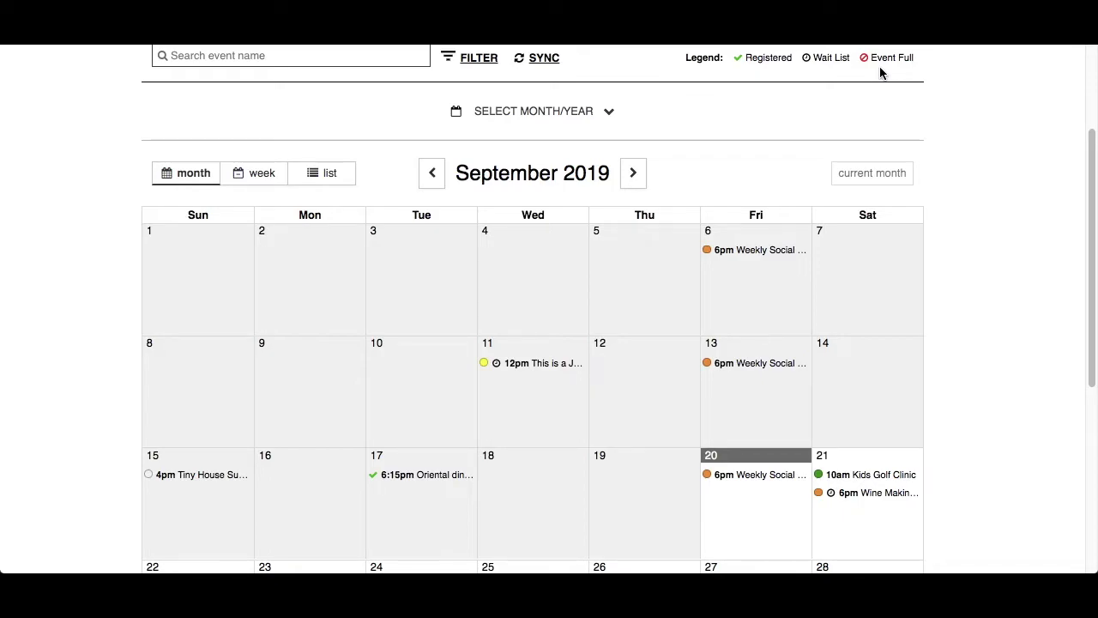
Review the September 2019 month view, including the full list of events on Saturday, September 28.
scroll(882, 73, "down", 1)
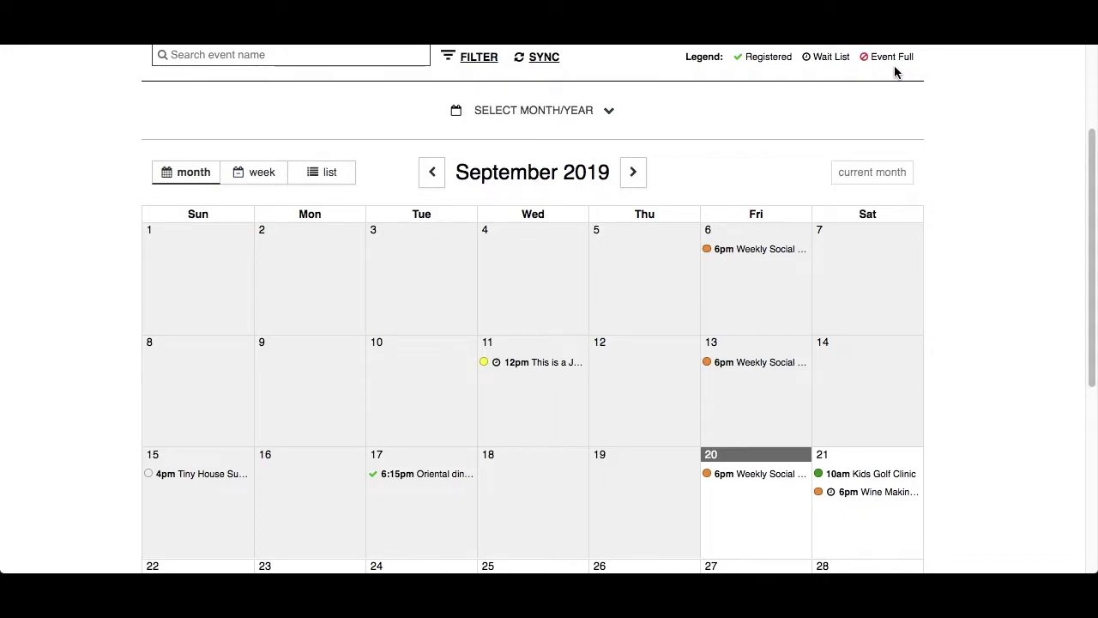
key("super+plus")
key("super+plus")
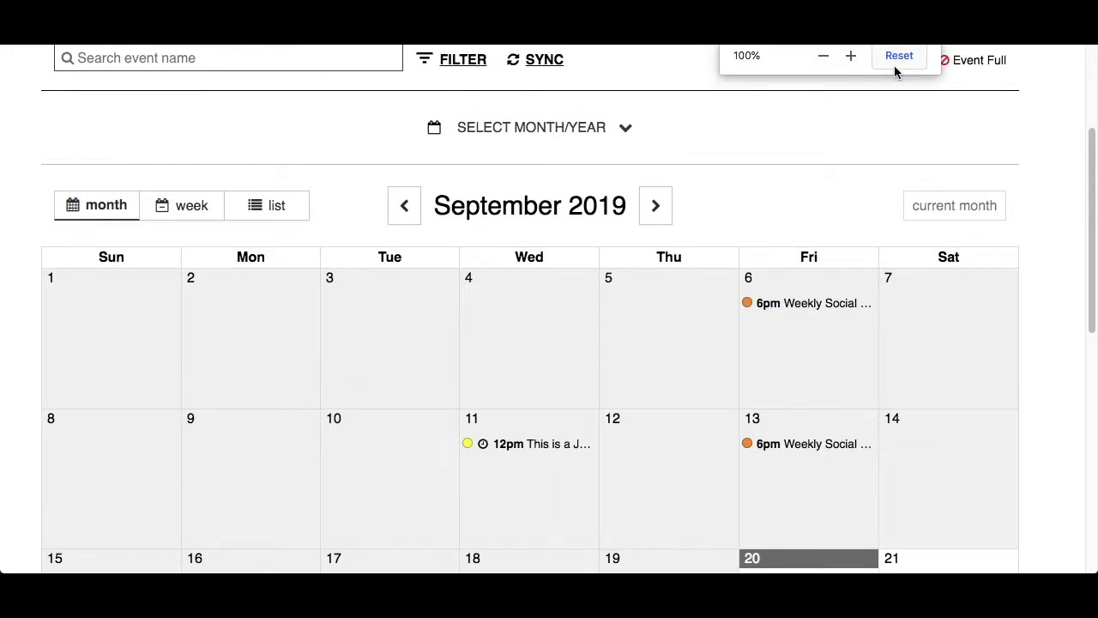
left_click_drag(1090, 134, 1091, 301)
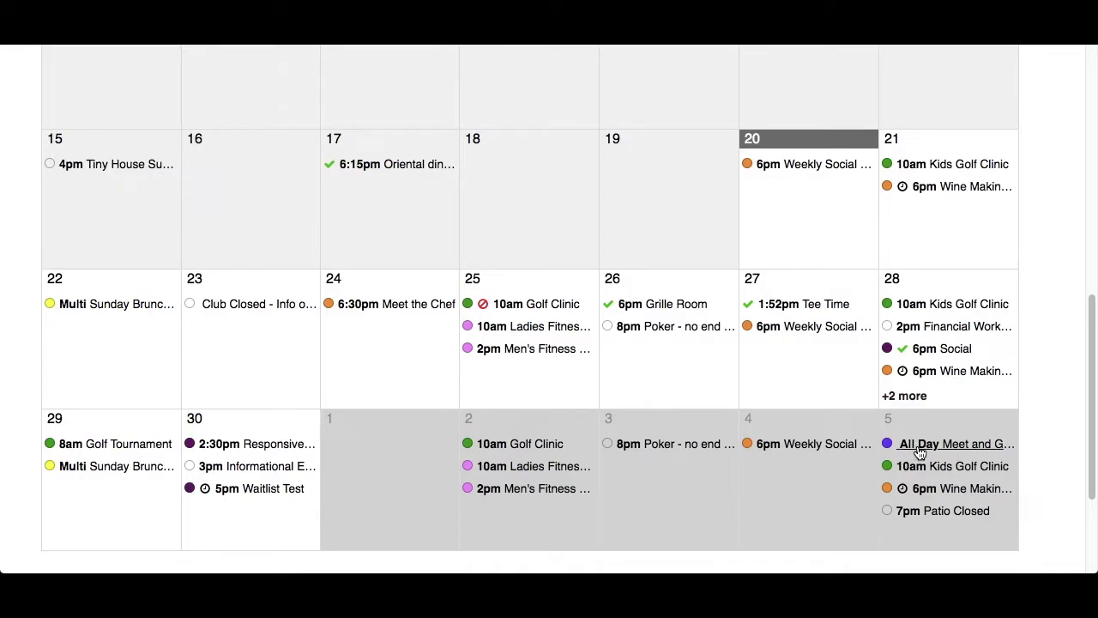
left_click(912, 396)
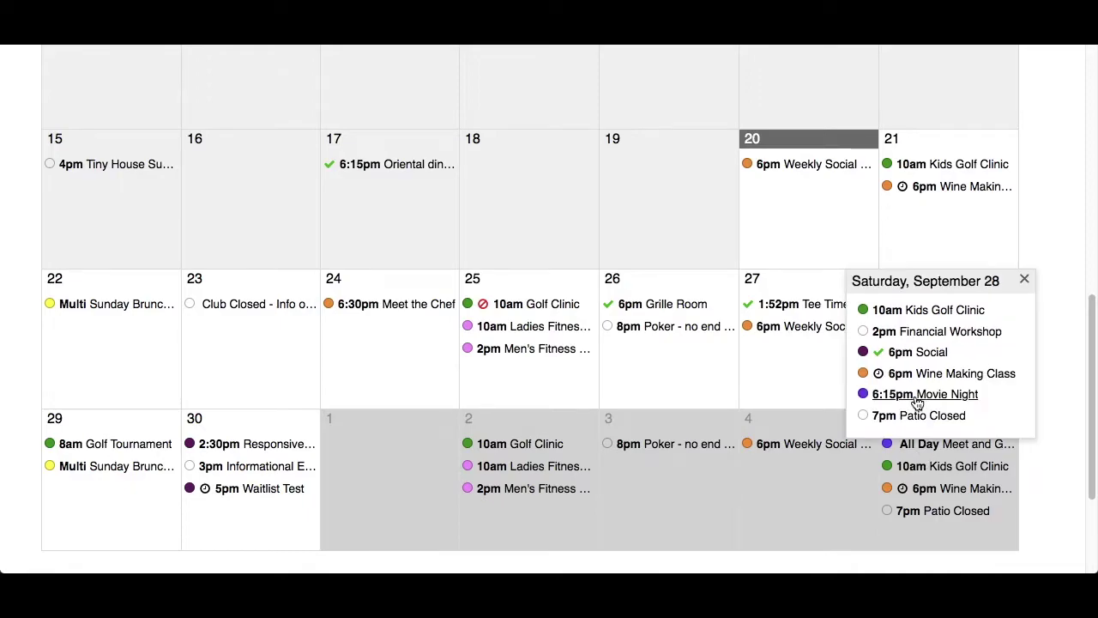
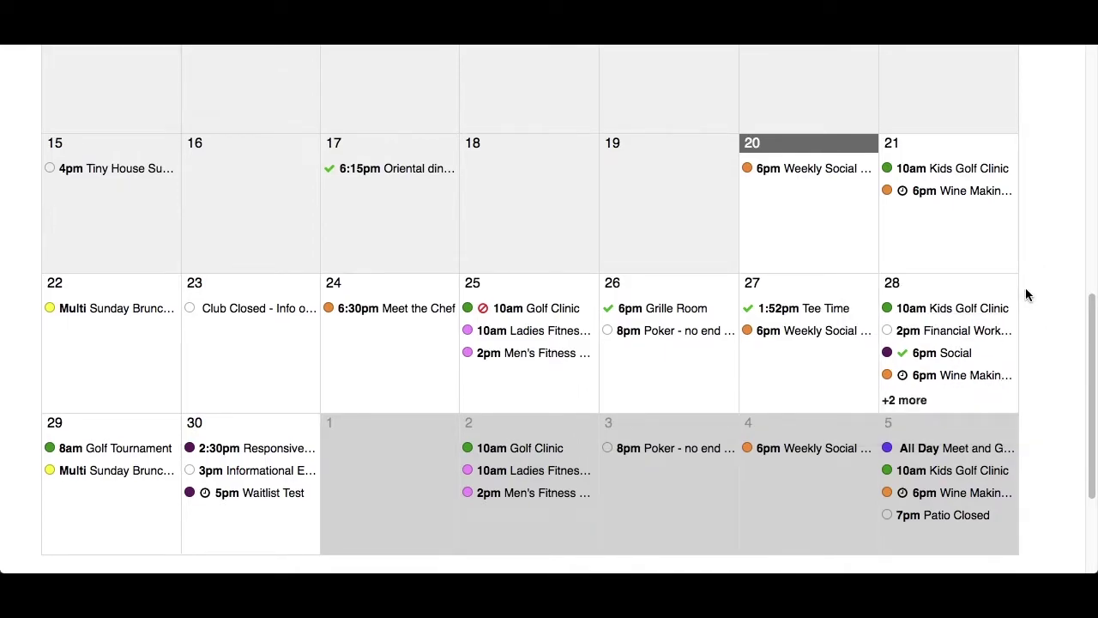
left_click_drag(1090, 298, 1090, 191)
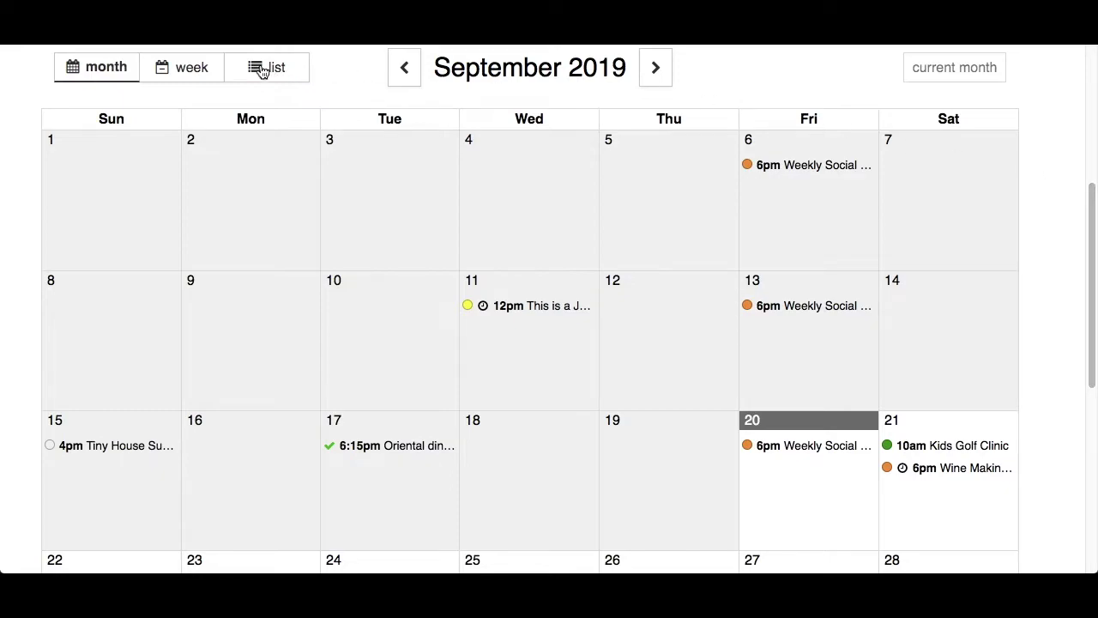
Switch the event calendar to week view, show September 29 – October 5, 2019, and return to the current week.
left_click(191, 71)
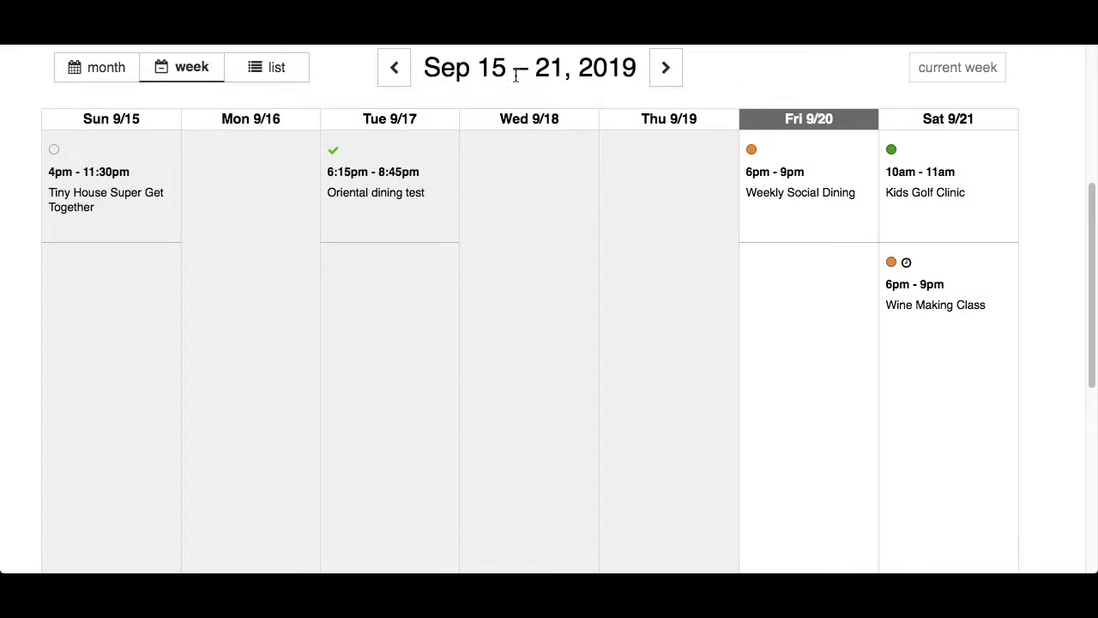
left_click(681, 83)
left_click(680, 83)
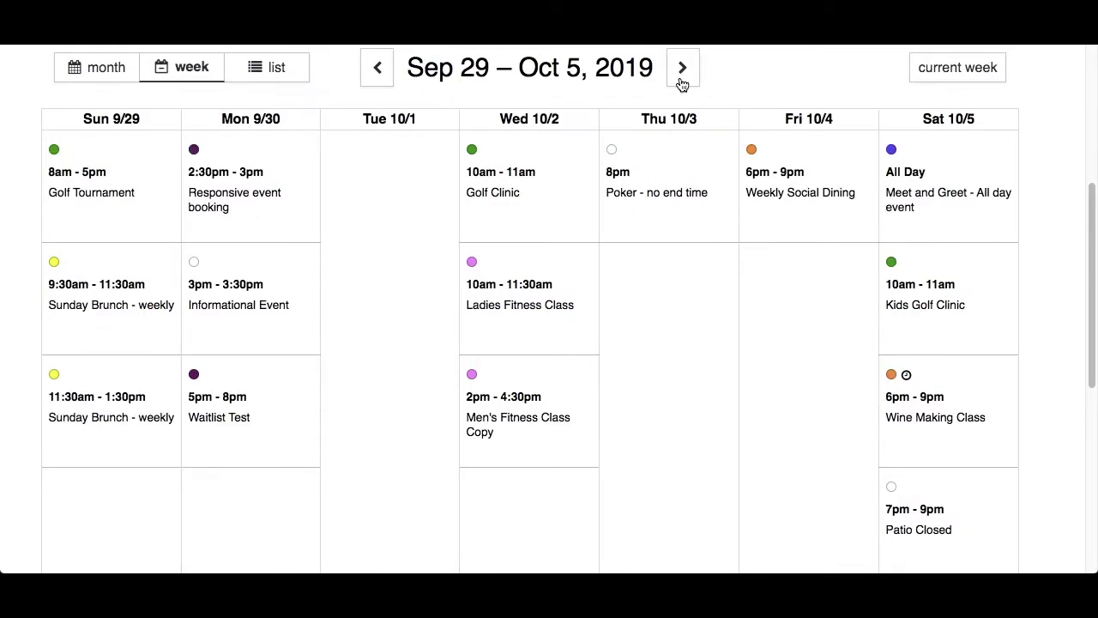
left_click(968, 76)
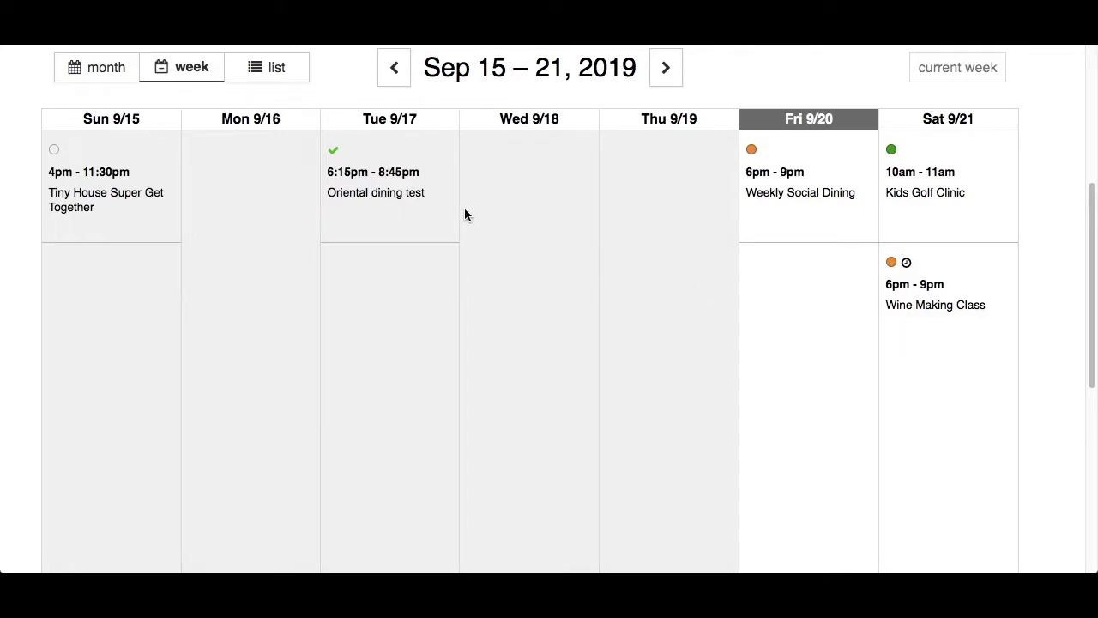
Switch the event calendar to list view, show October 2019, and return to today's date.
left_click(278, 75)
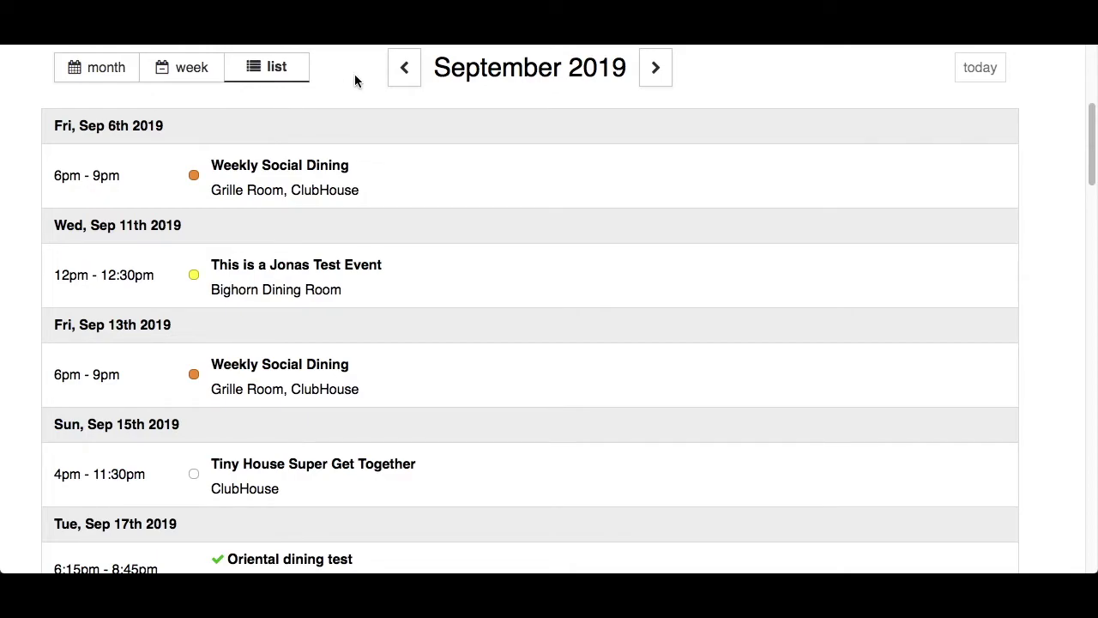
left_click(657, 70)
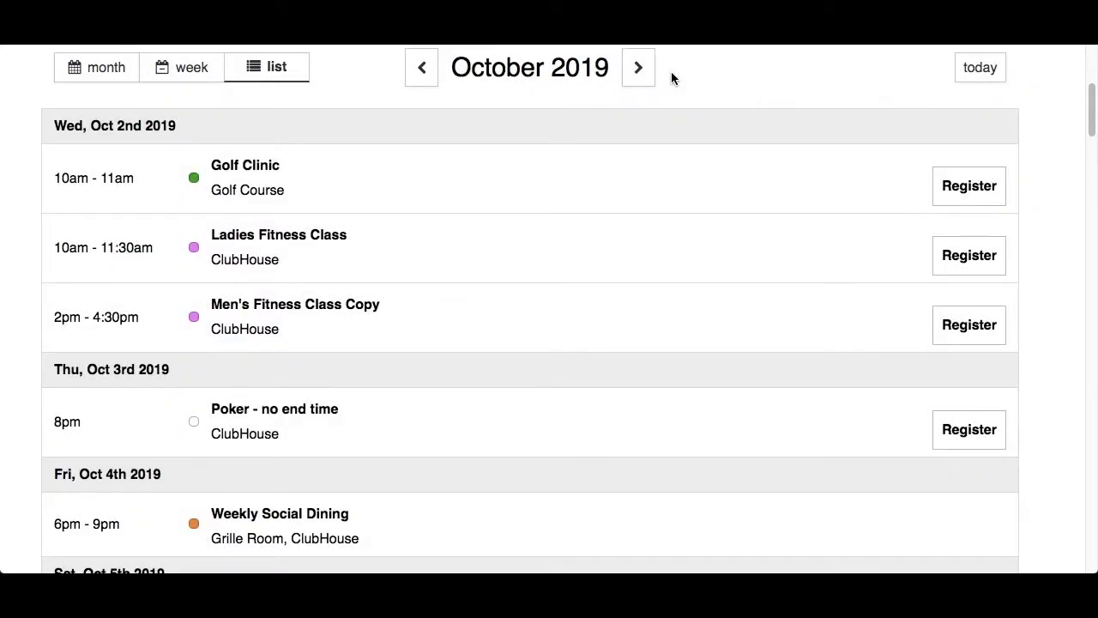
left_click(989, 69)
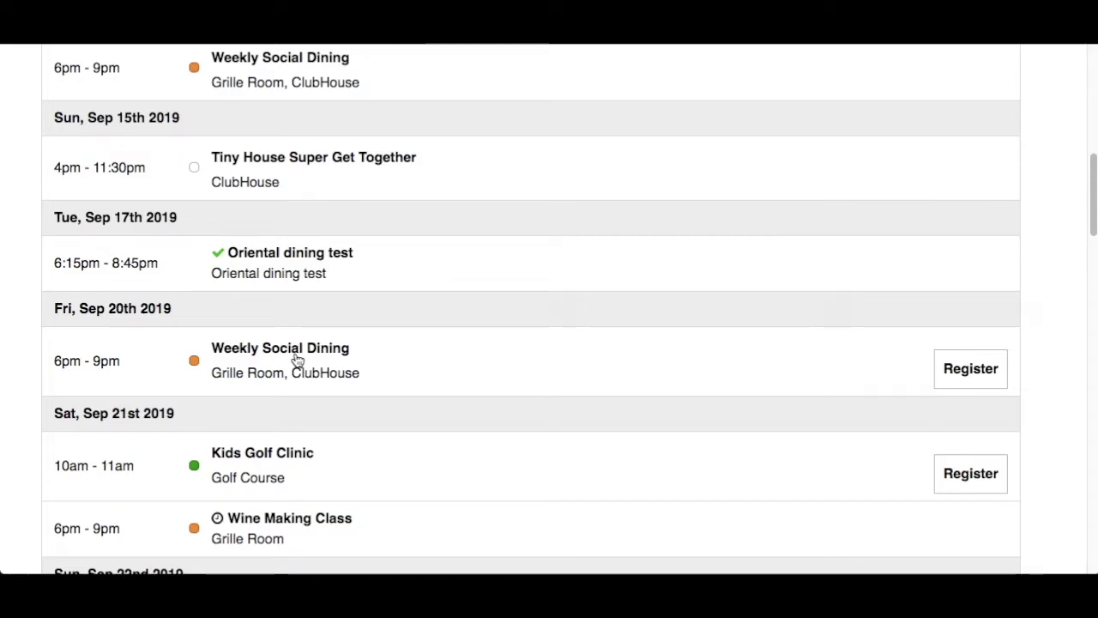
Open the details of the Ladies Fitness Class listed on Wednesday, September 25, 2019.
scroll(297, 360, "down", 1)
scroll(296, 359, "down", 10)
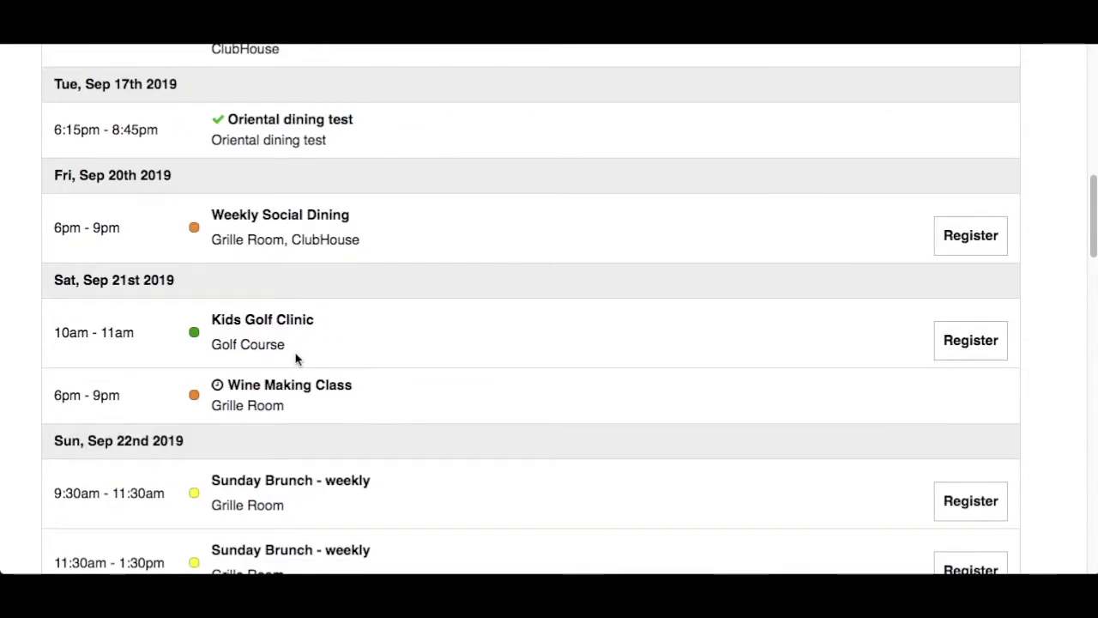
scroll(295, 358, "down", 5)
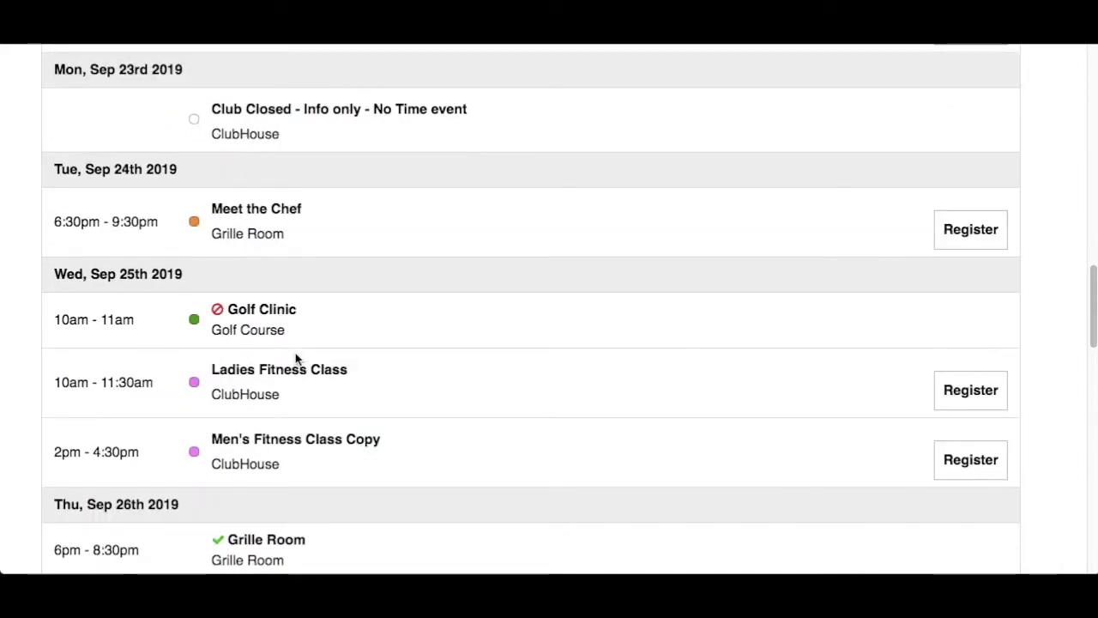
left_click(296, 373)
scroll(294, 373, "down", 4)
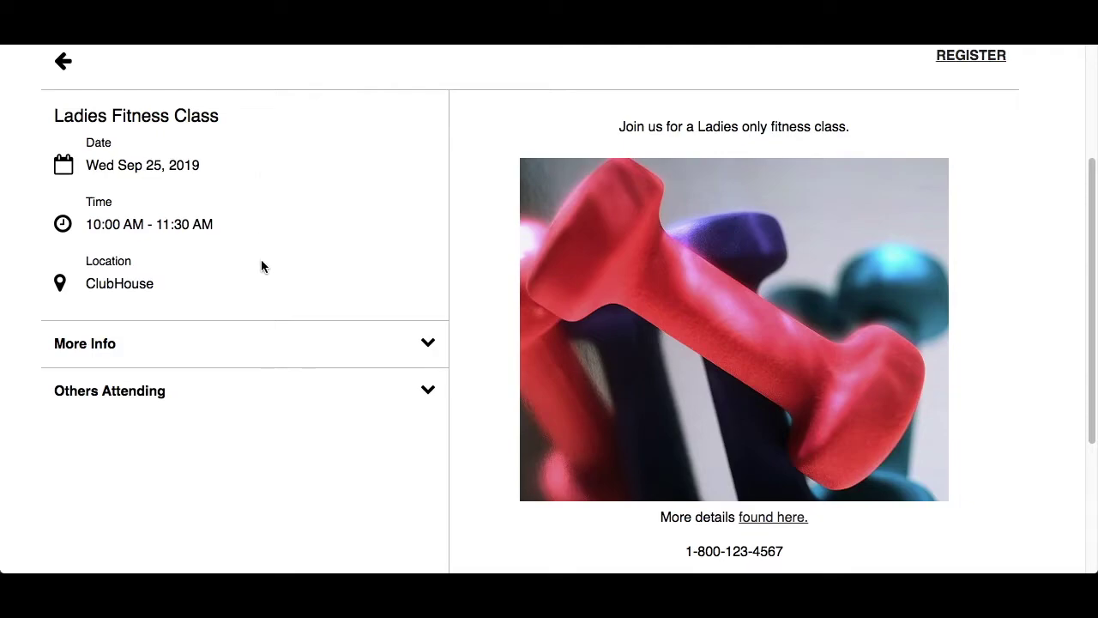
Review the class's restrictions and prices under More Info, and its attendee list under Others Attending.
left_click(208, 354)
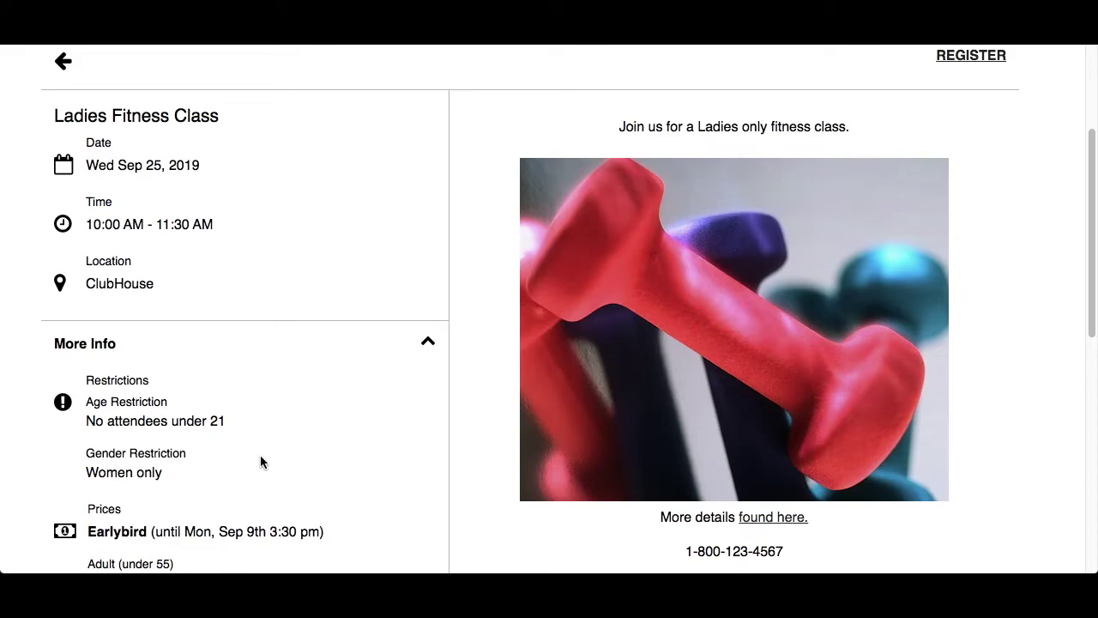
scroll(260, 455, "down", 3)
scroll(260, 462, "down", 1)
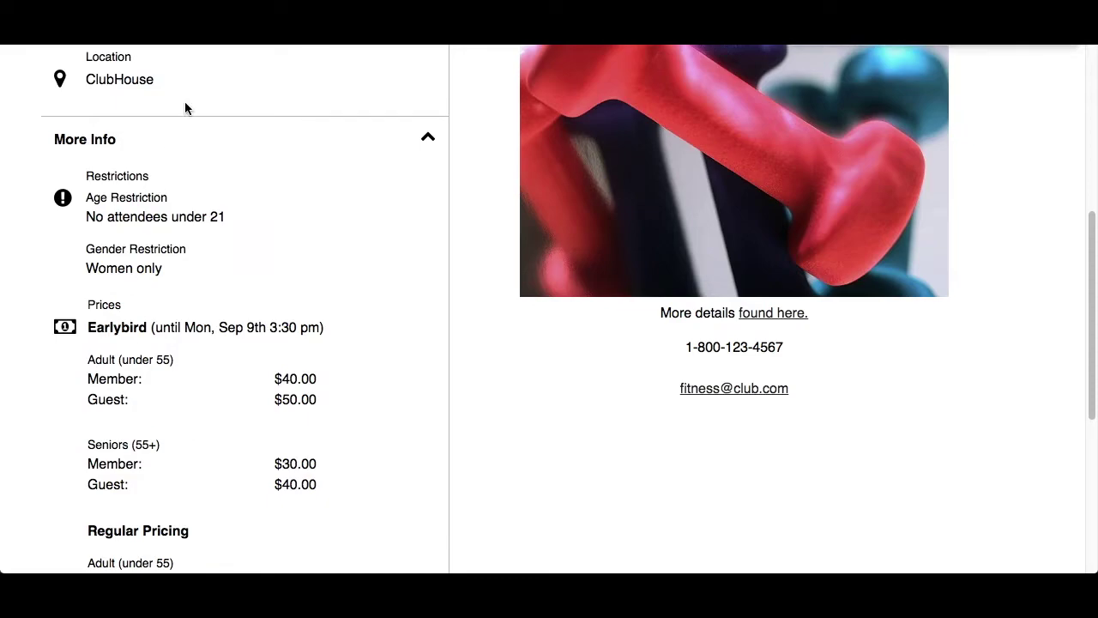
left_click(187, 129)
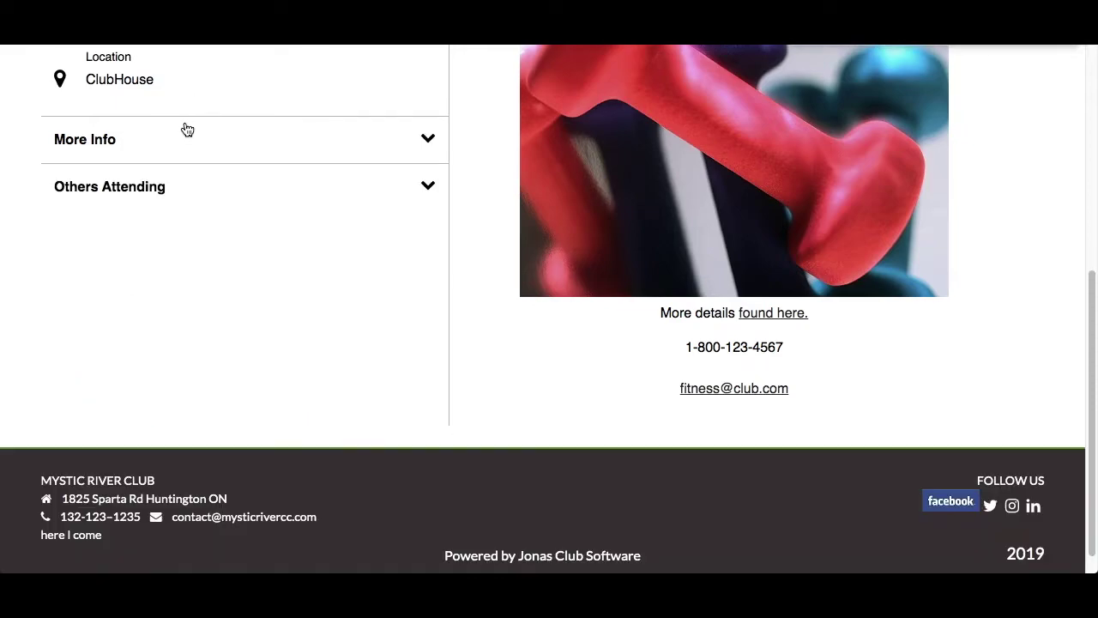
left_click(202, 186)
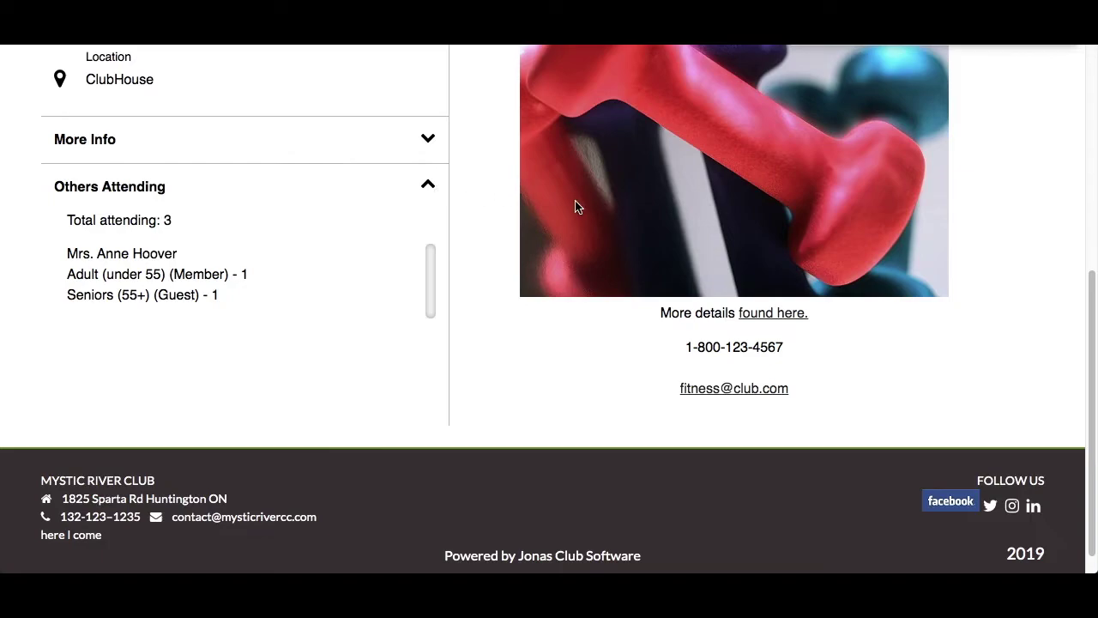
left_click(1093, 340)
left_click_drag(1092, 340, 1086, 115)
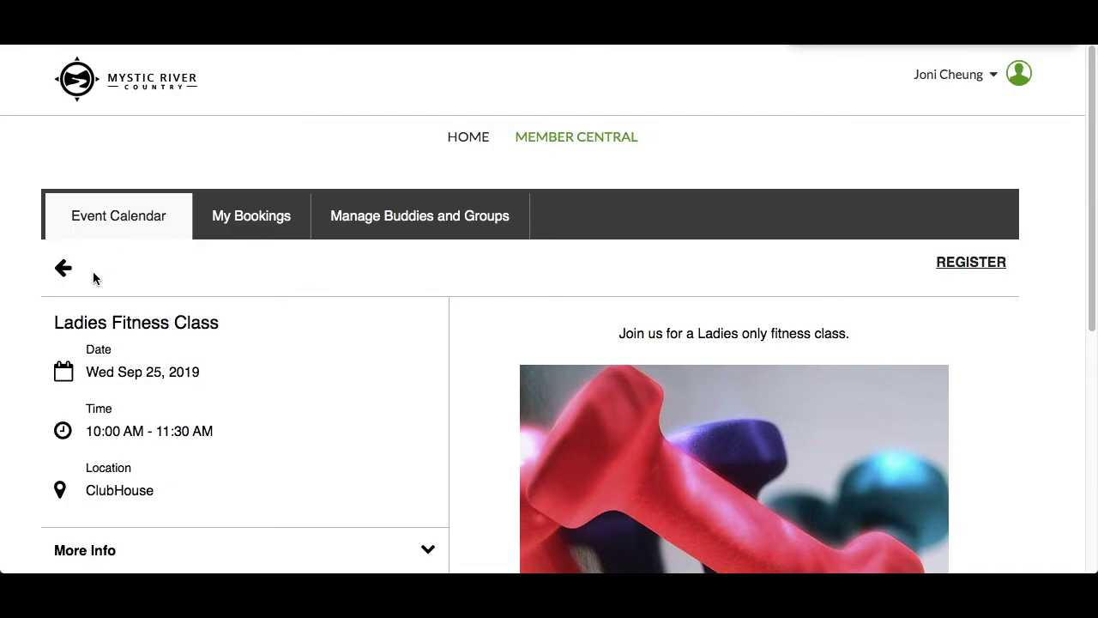
Start registering for the Ladies Fitness Class and choose Adult (under 55) - $50.00 as the first registrant's category.
left_click(971, 263)
scroll(981, 272, "down", 3)
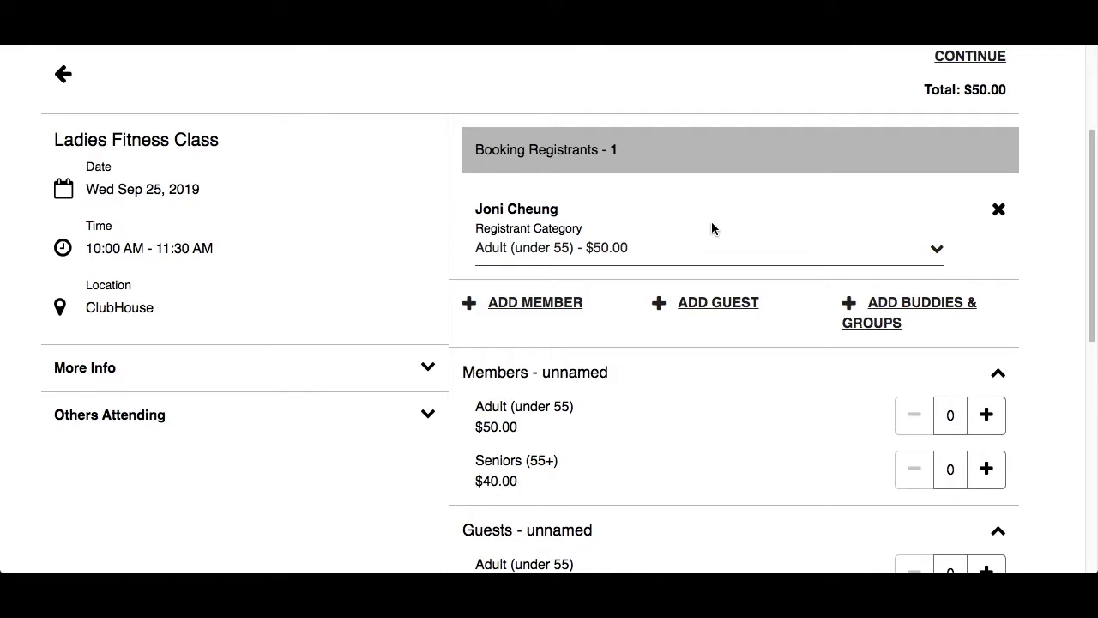
left_click(618, 251)
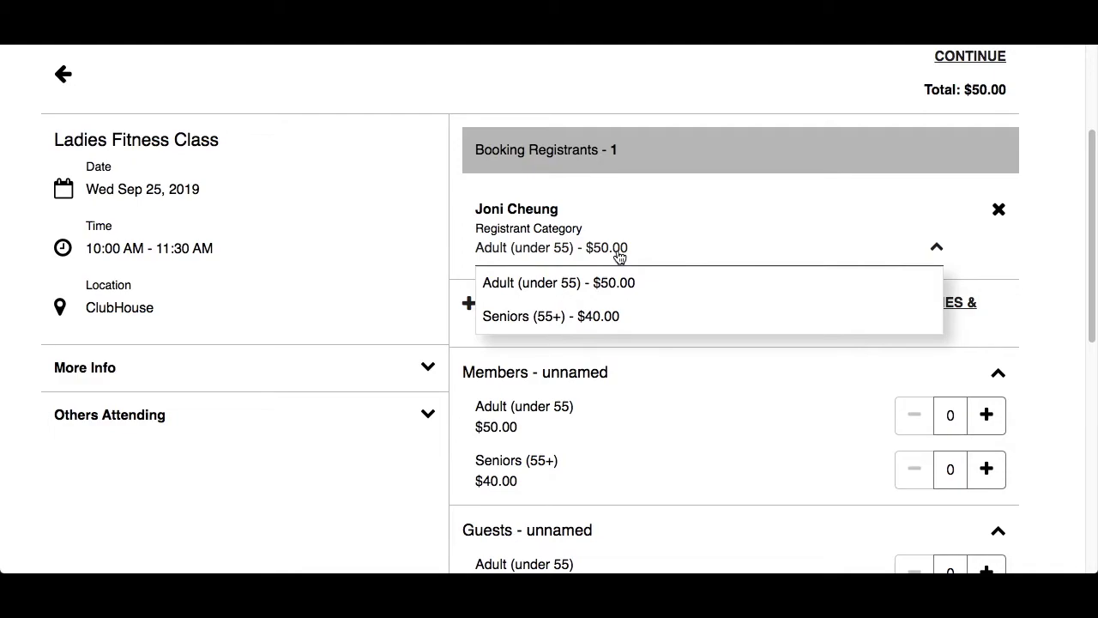
left_click(626, 284)
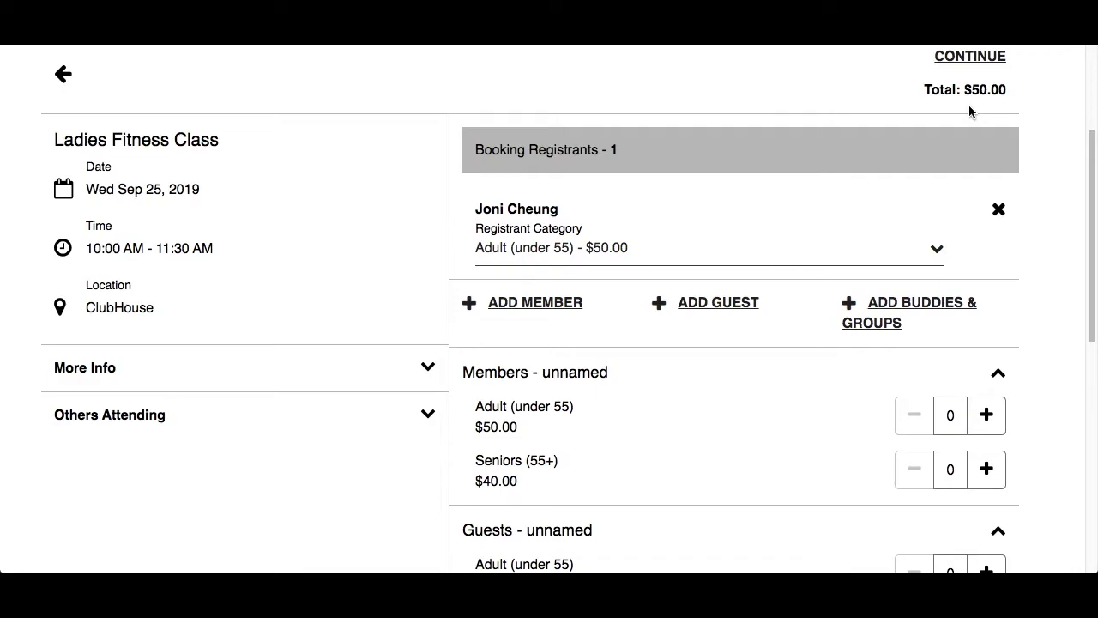
Add a member to the booking by searching for part of the name, and remove that member from the registrants.
left_click(536, 304)
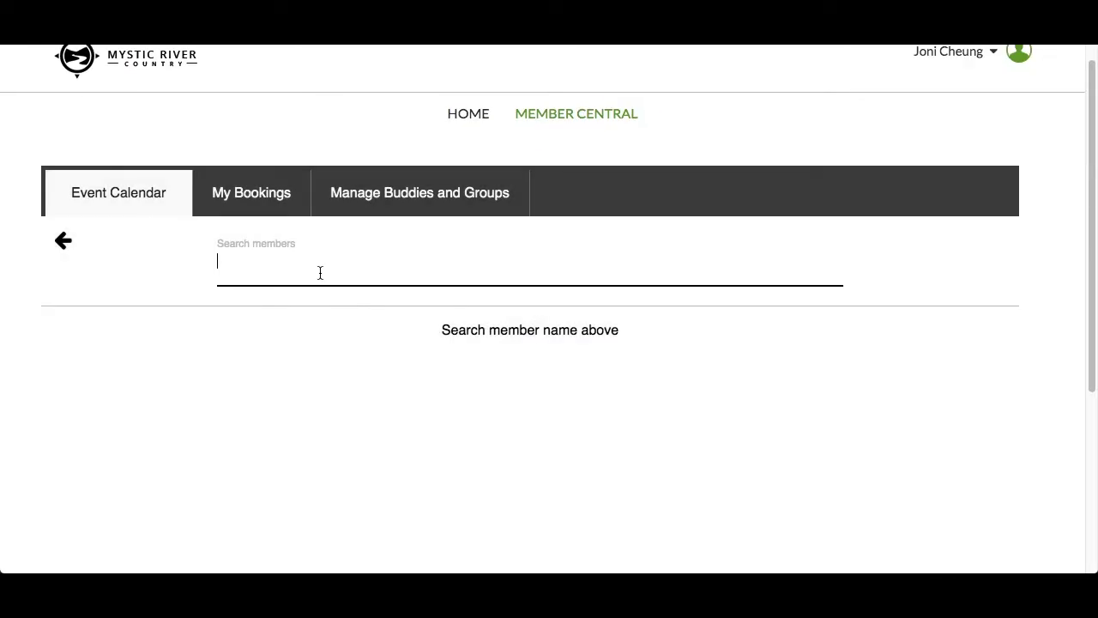
type("ann")
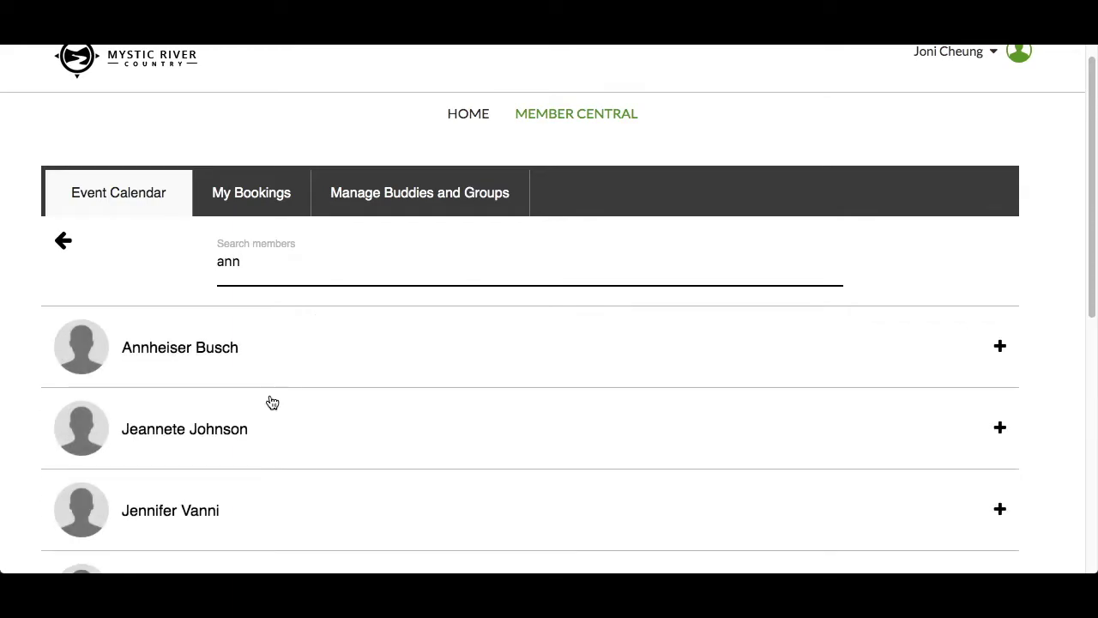
left_click(230, 429)
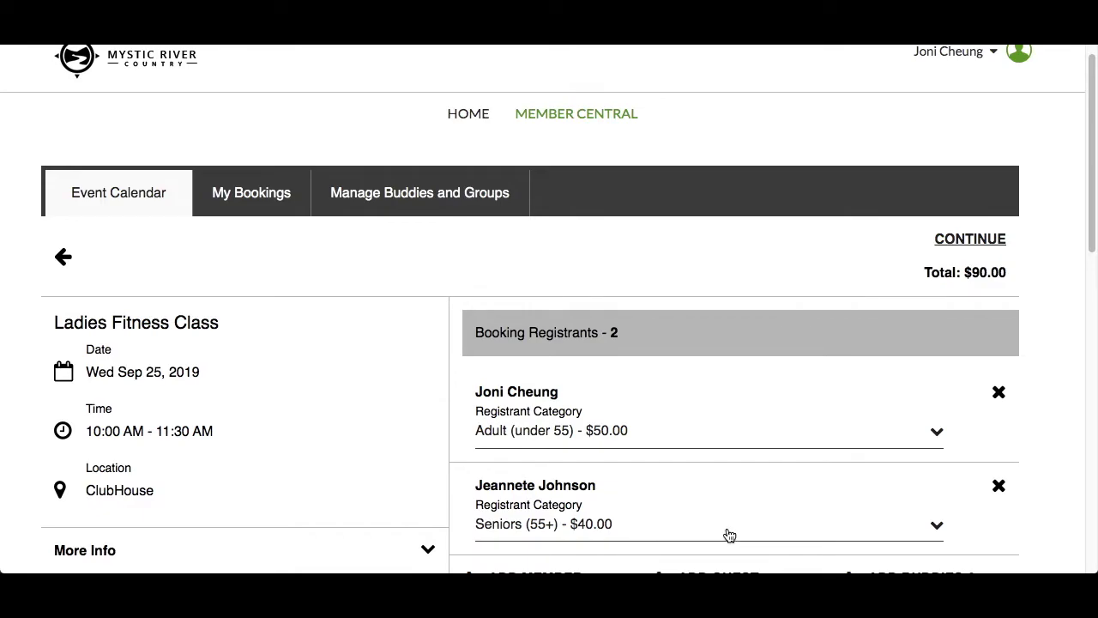
left_click(1000, 488)
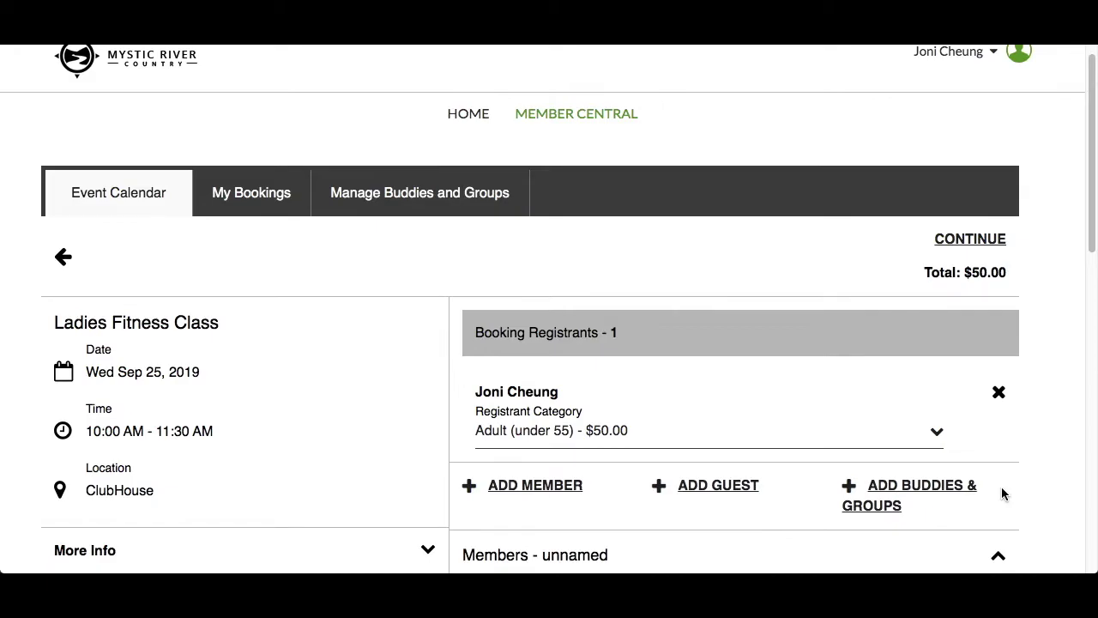
Add a guest to the booking with a first and last name, leaving the guest email blank.
left_click(738, 489)
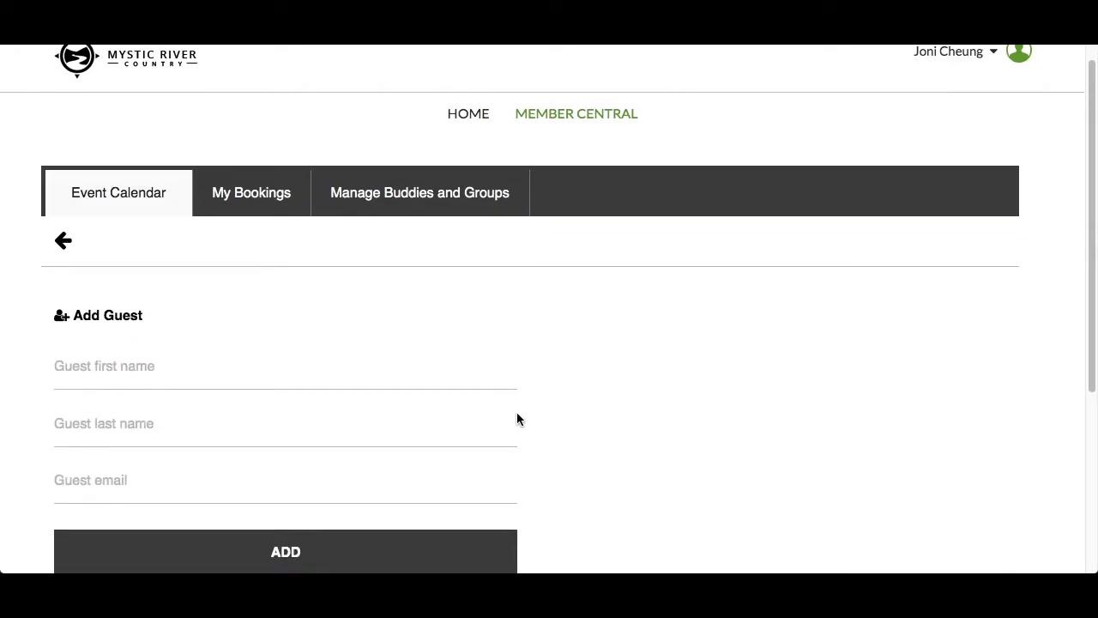
left_click(306, 375)
type("Ann")
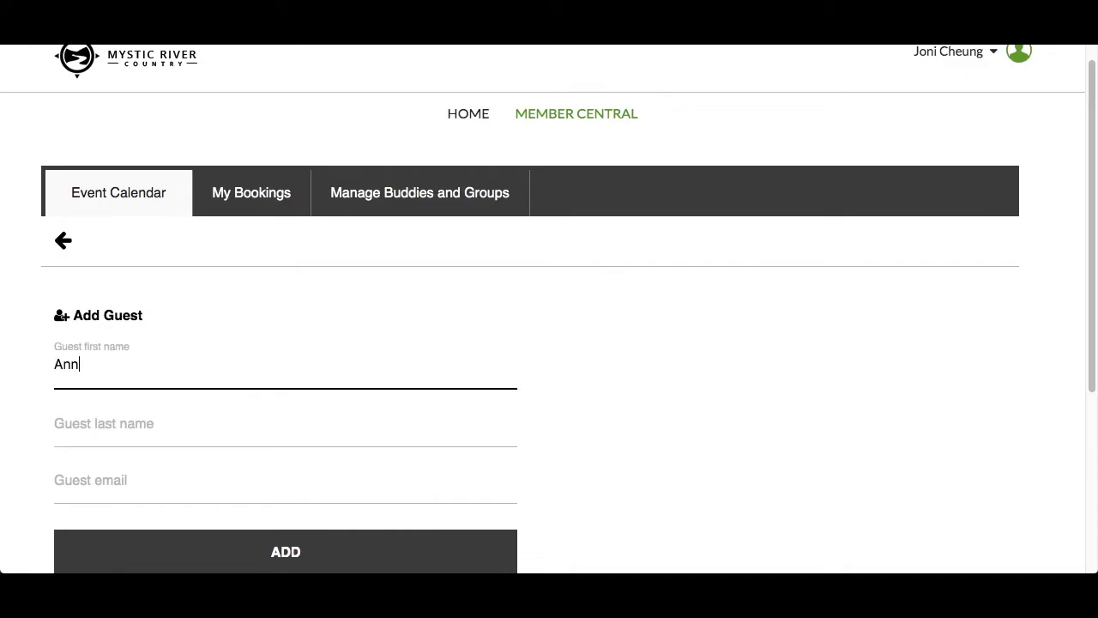
left_click(341, 549)
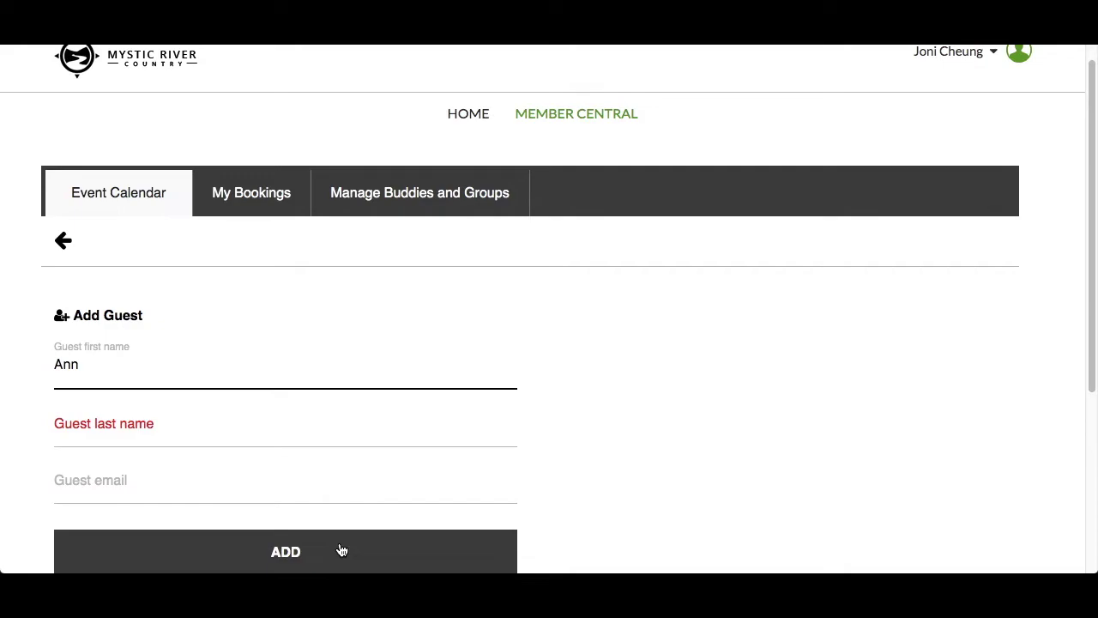
left_click(212, 435)
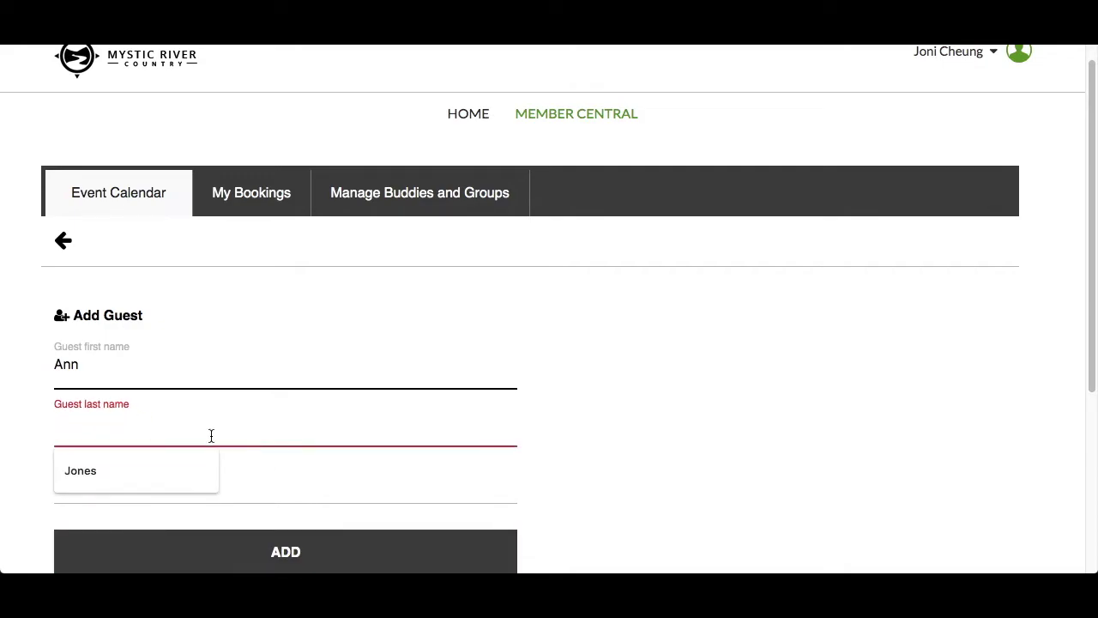
type("Test")
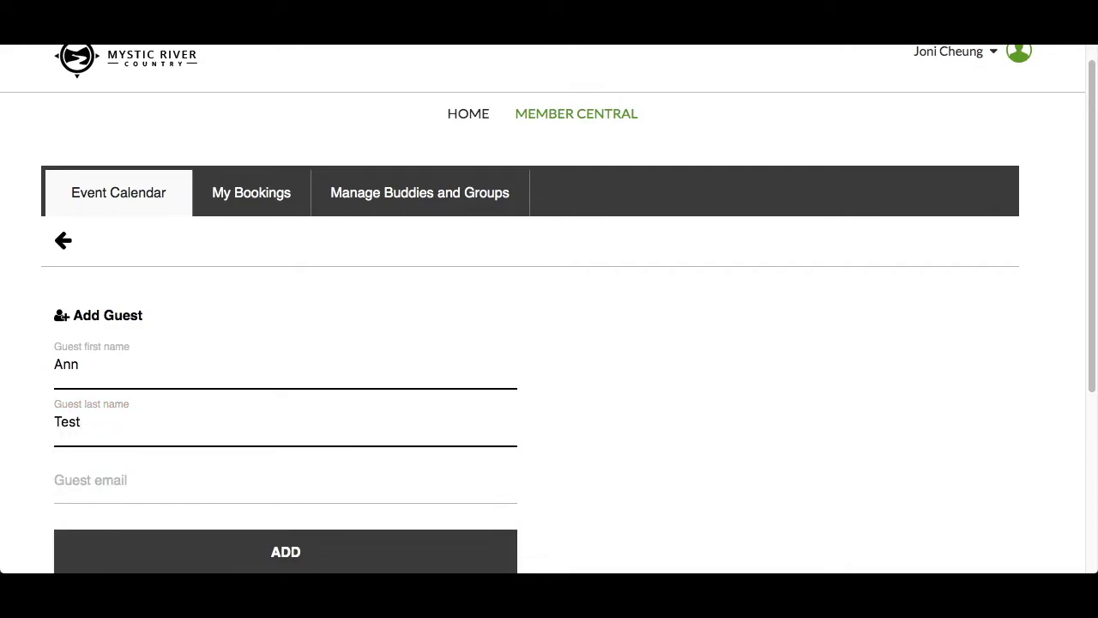
left_click(227, 494)
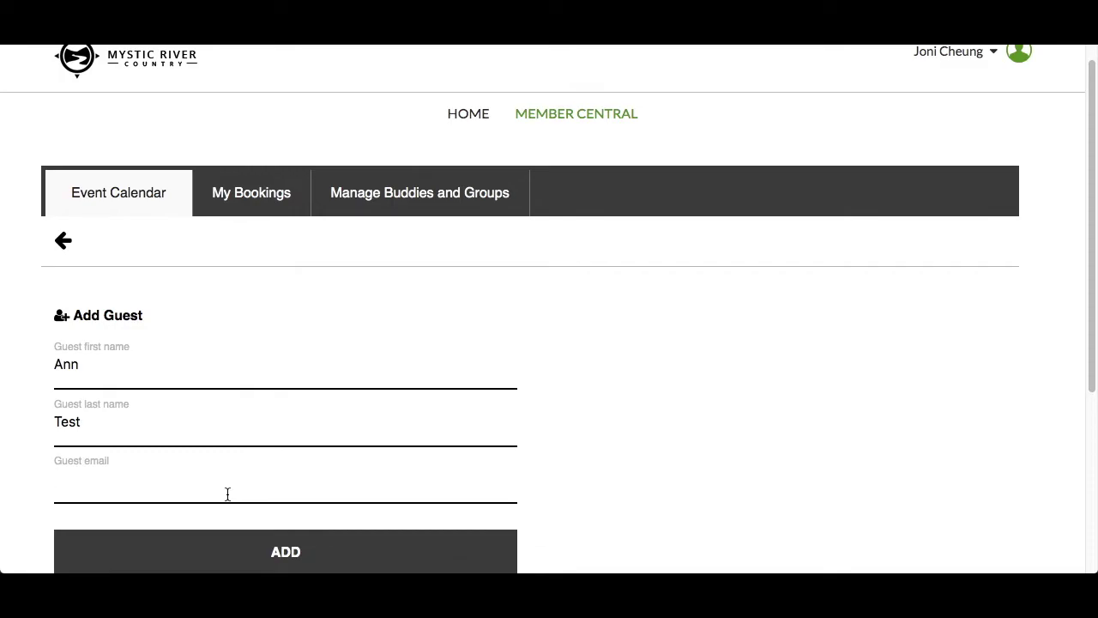
left_click(227, 494)
left_click(247, 552)
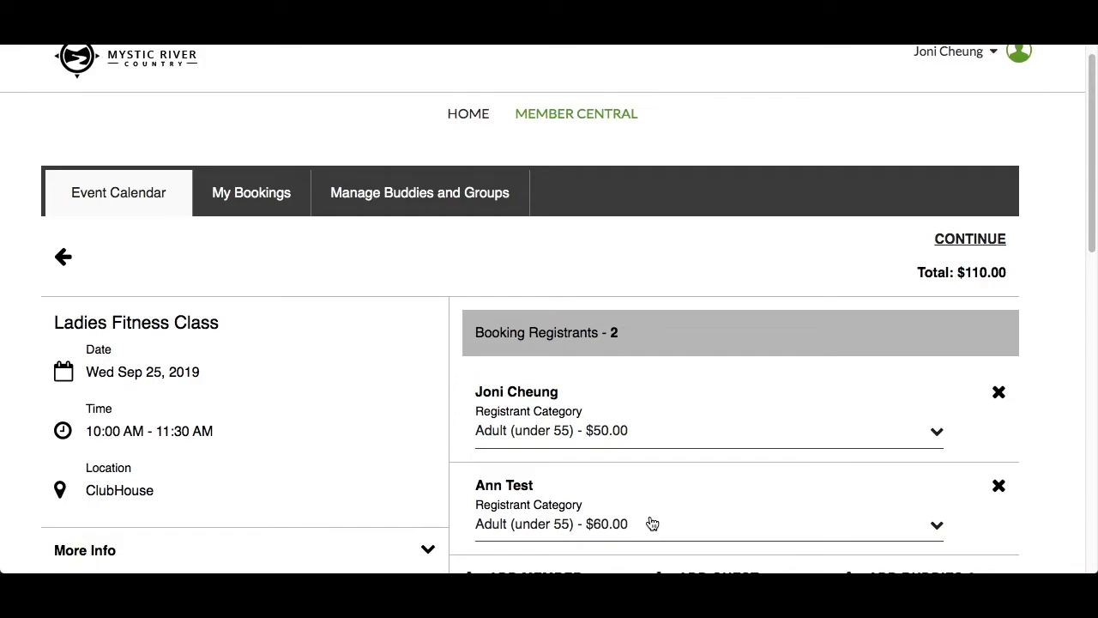
Add the first person listed under My Buddies to the booking's registrants.
scroll(653, 523, "down", 5)
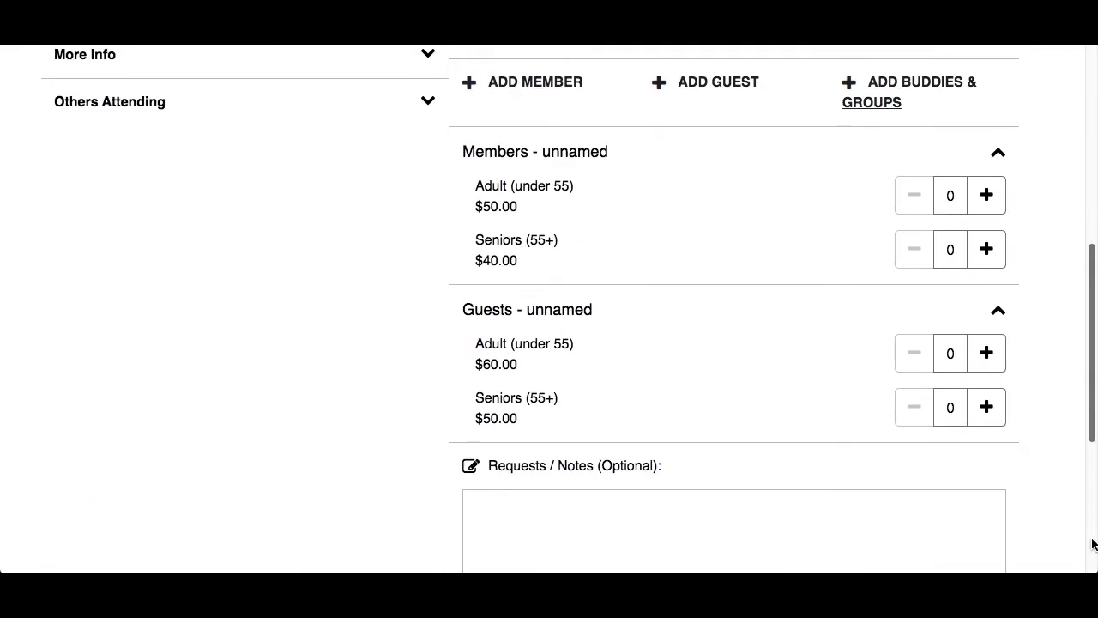
left_click(927, 92)
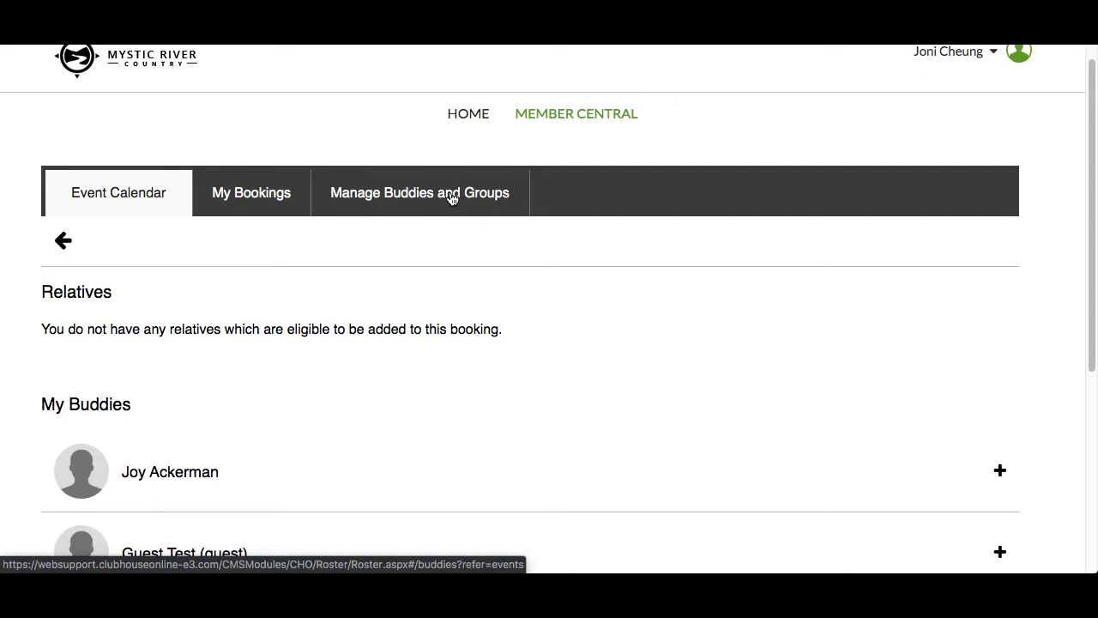
left_click(211, 473)
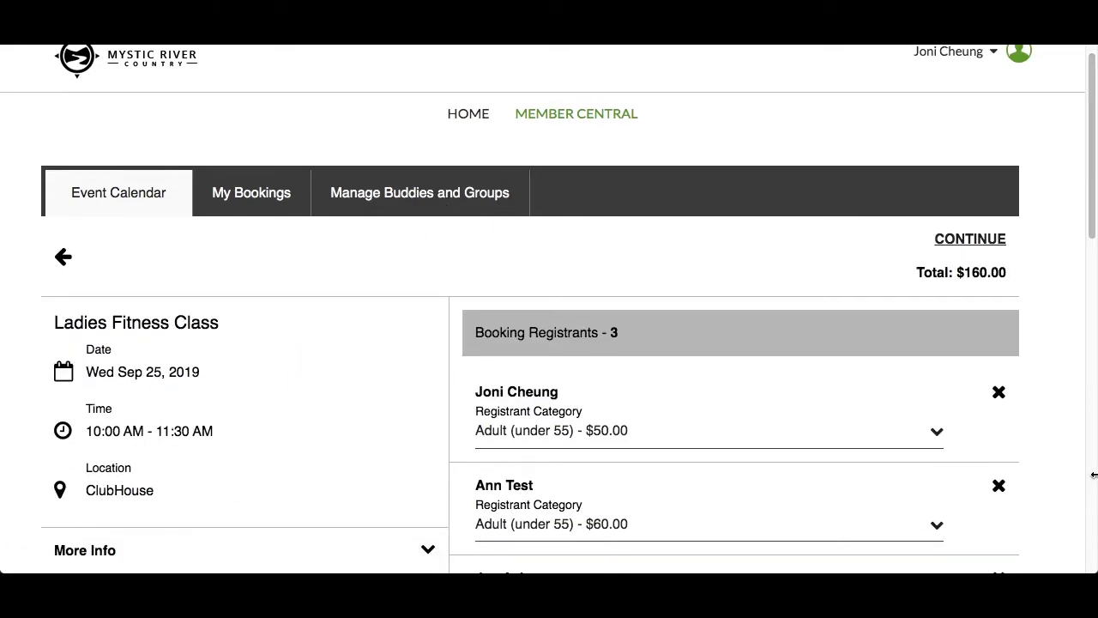
Set the unnamed registrants to 2 adult members, 1 senior member, 1 adult guest and 1 senior guest, and activate the Requests / Notes field.
left_click(1090, 477)
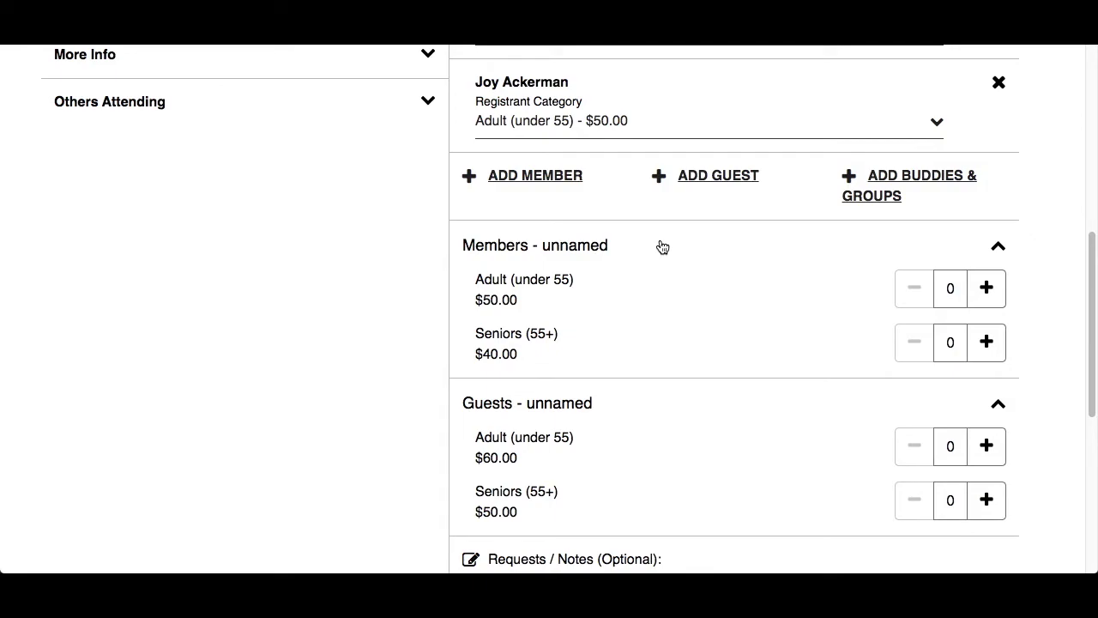
left_click(987, 288)
left_click(987, 288)
left_click(986, 341)
left_click(987, 445)
left_click(988, 501)
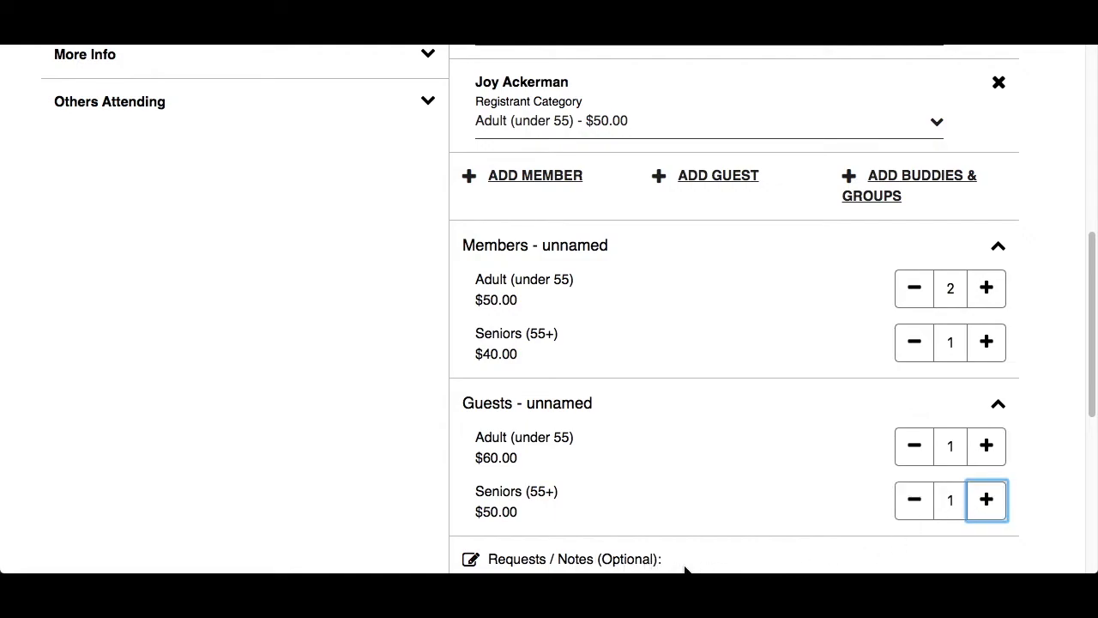
left_click(1090, 478)
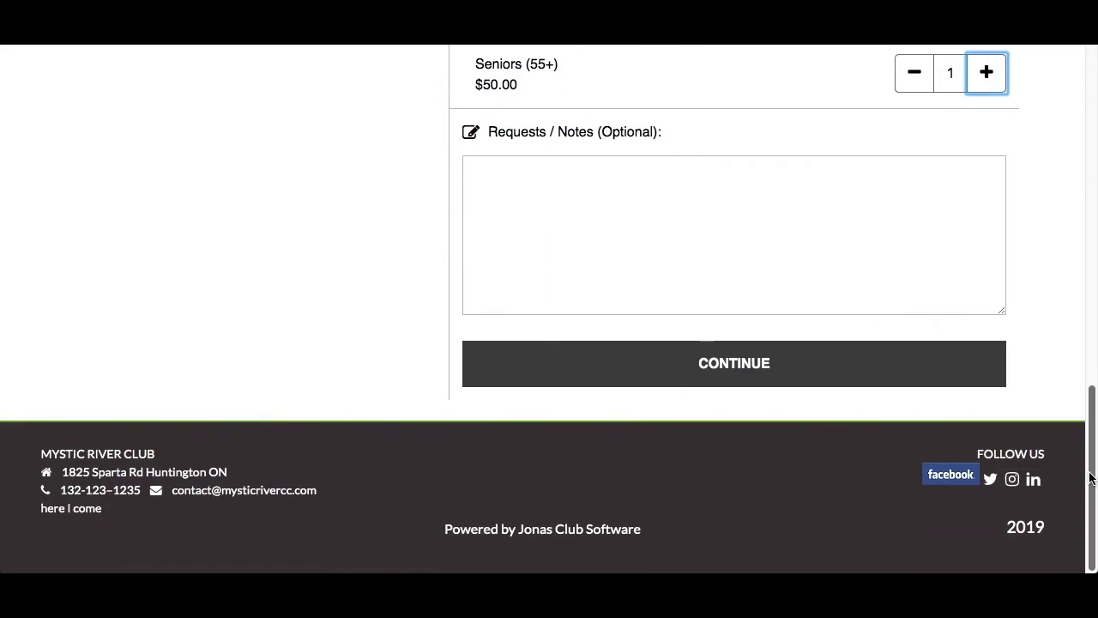
left_click(612, 213)
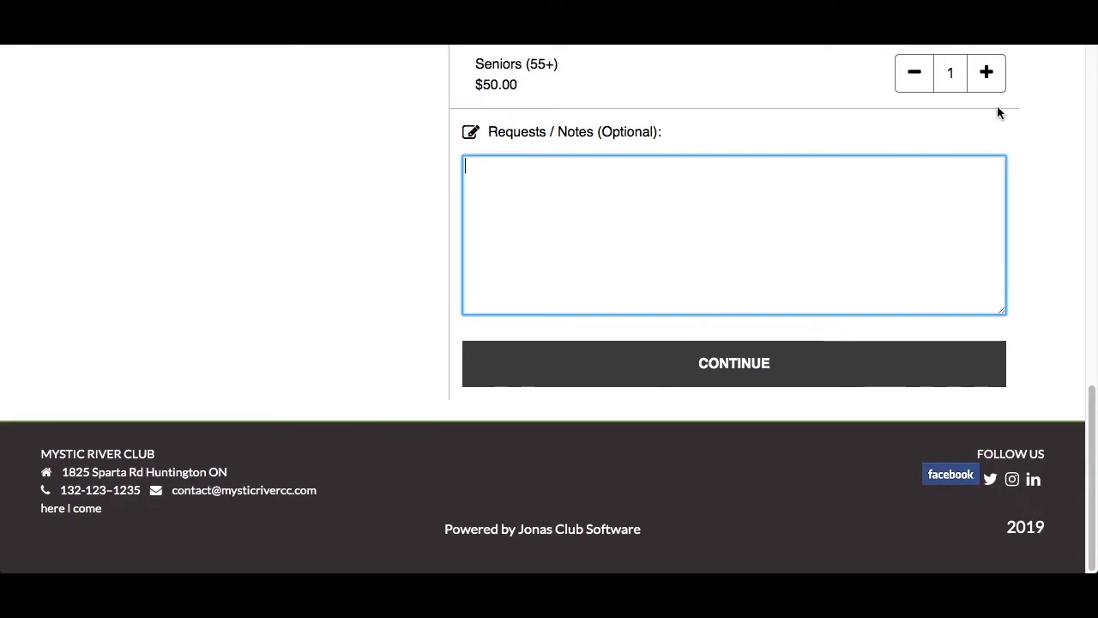
Review the registrant count and total price of the Ladies Fitness Class booking.
left_click(1093, 76)
left_click(1093, 75)
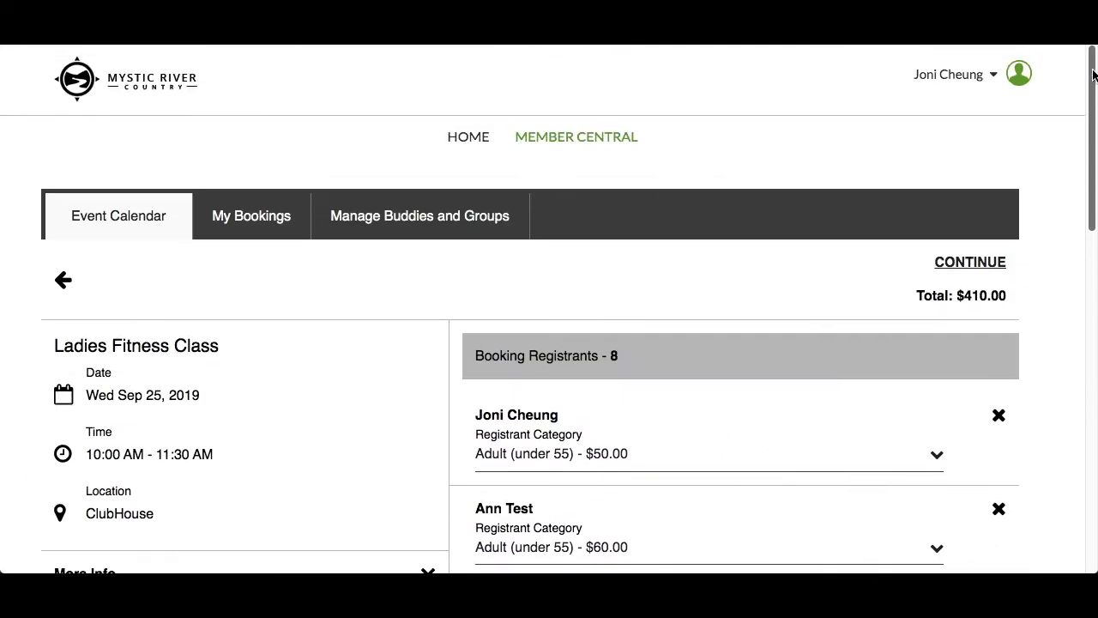
left_click(481, 356)
left_click_drag(480, 356, 633, 364)
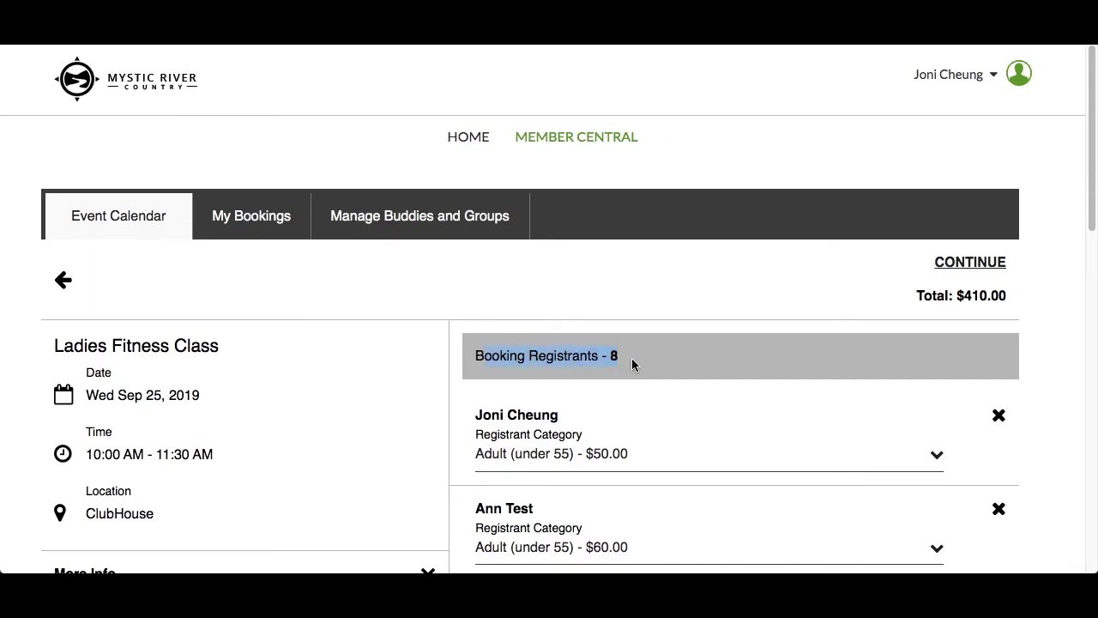
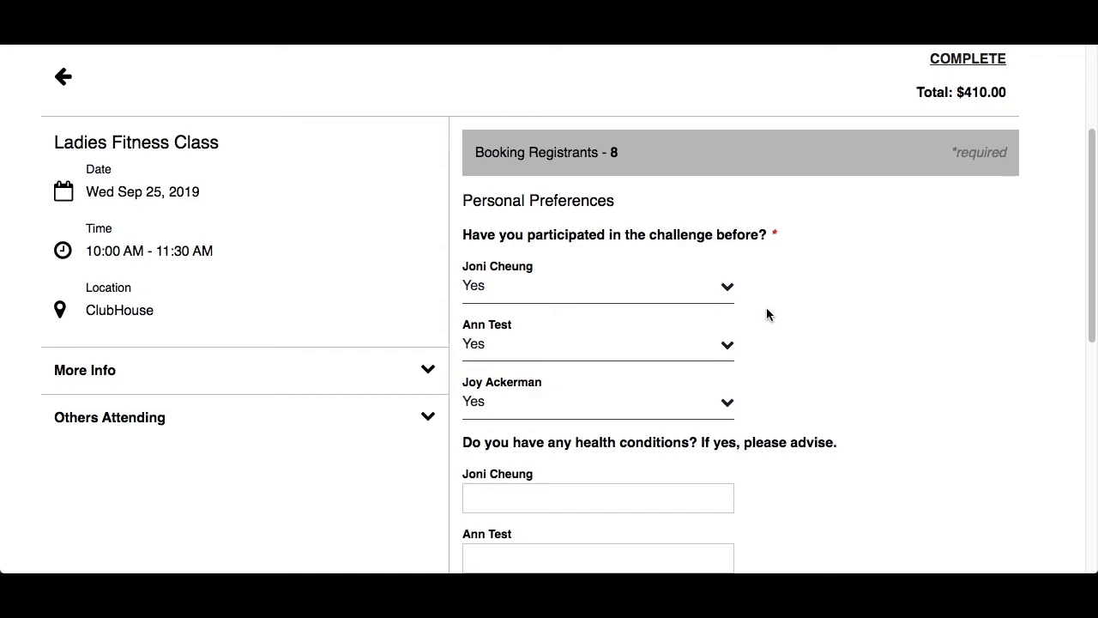
Answer No to the question about previous participation in the challenge for the first two registrants.
left_click(663, 300)
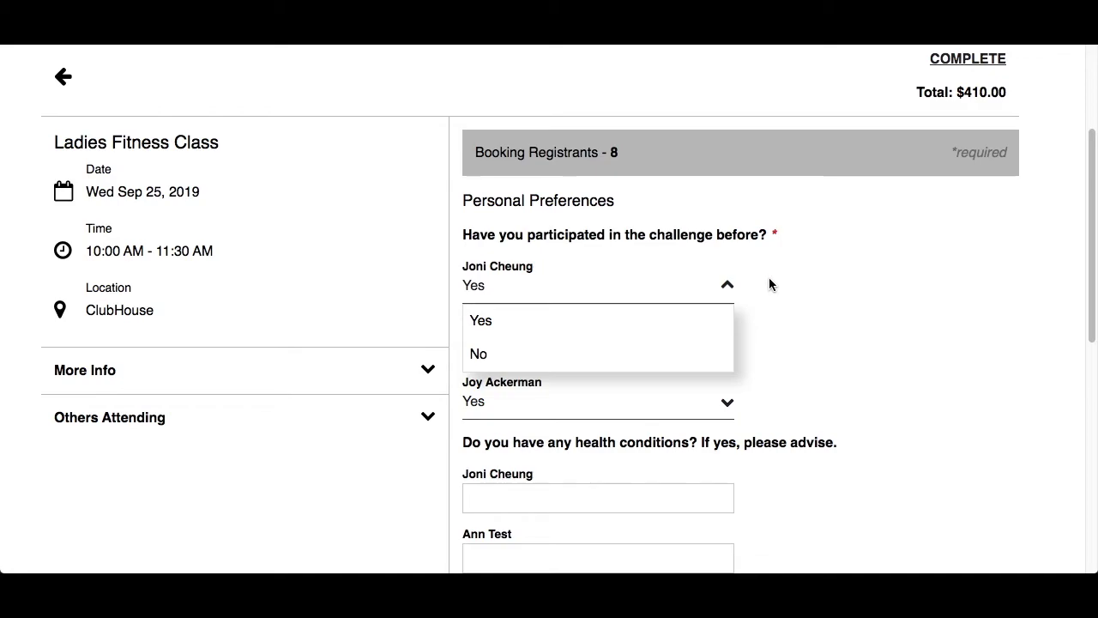
left_click(584, 363)
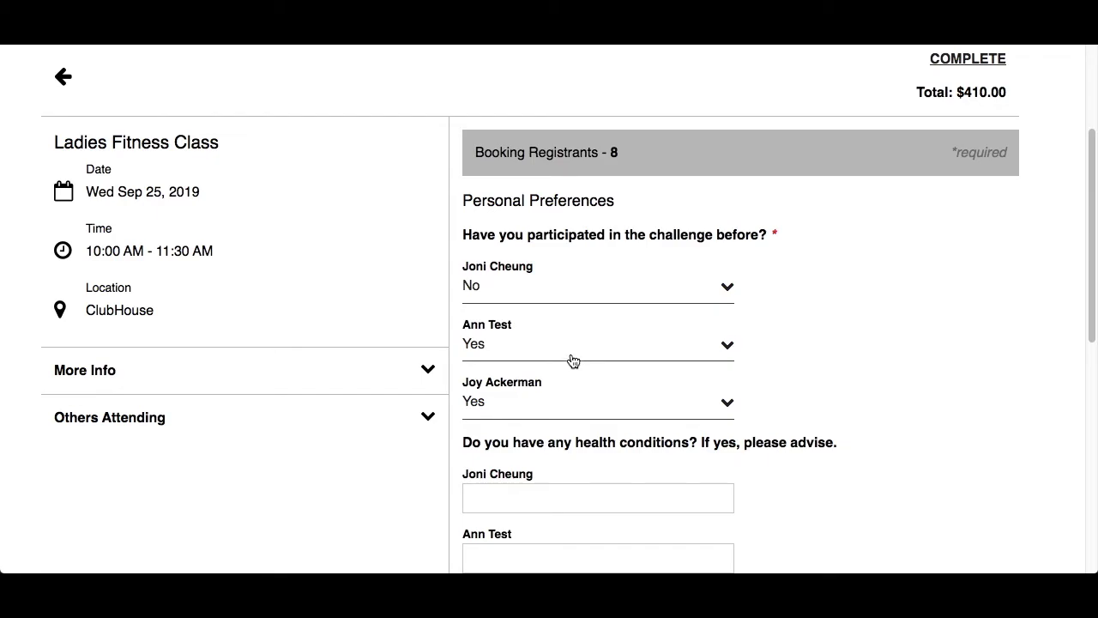
left_click(553, 358)
left_click(543, 413)
Leave the health conditions and Requests / Notes fields blank and complete the Ladies Fitness Class booking.
left_click(1093, 241)
left_click_drag(1093, 241, 1091, 408)
left_click(604, 337)
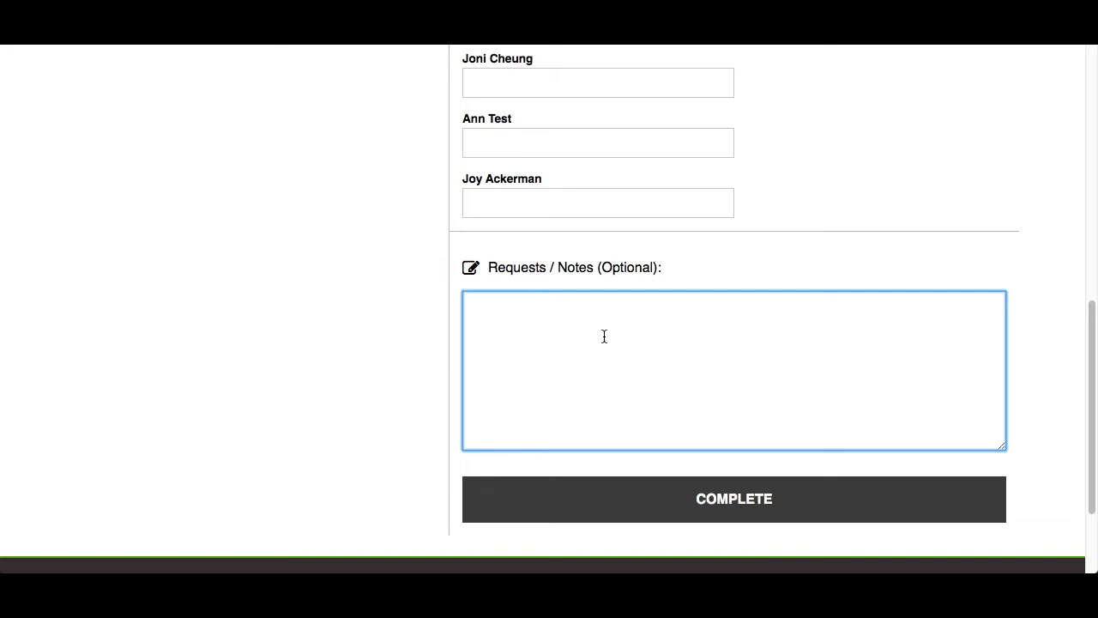
left_click(621, 501)
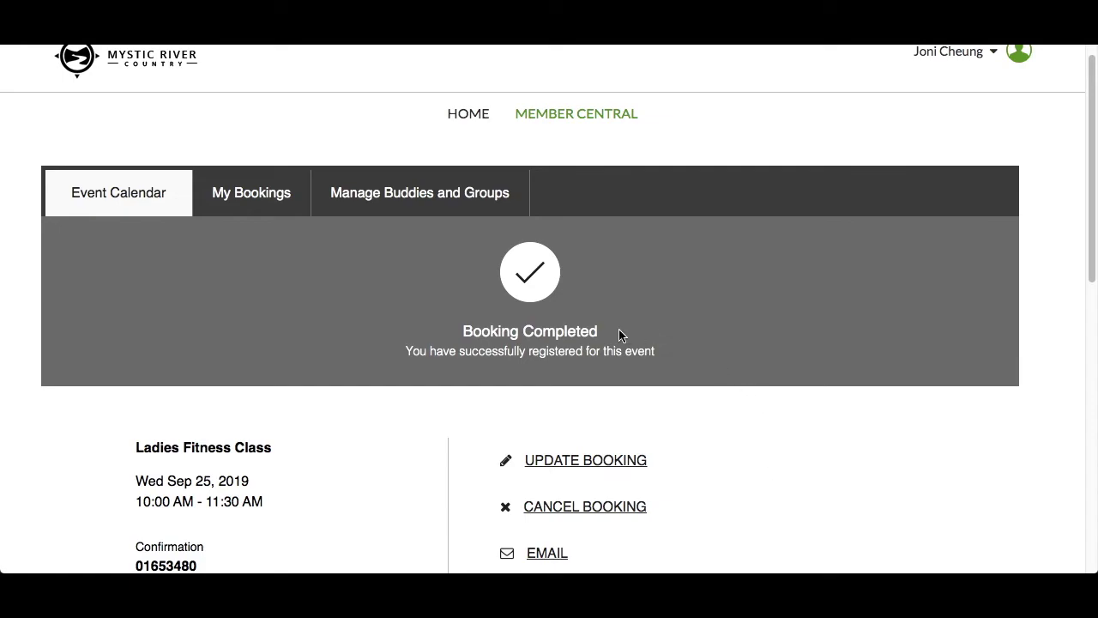
Review the completed booking's confirmation details, attendees, total price and follow-up options.
left_click(1092, 75)
left_click_drag(1091, 75, 1092, 235)
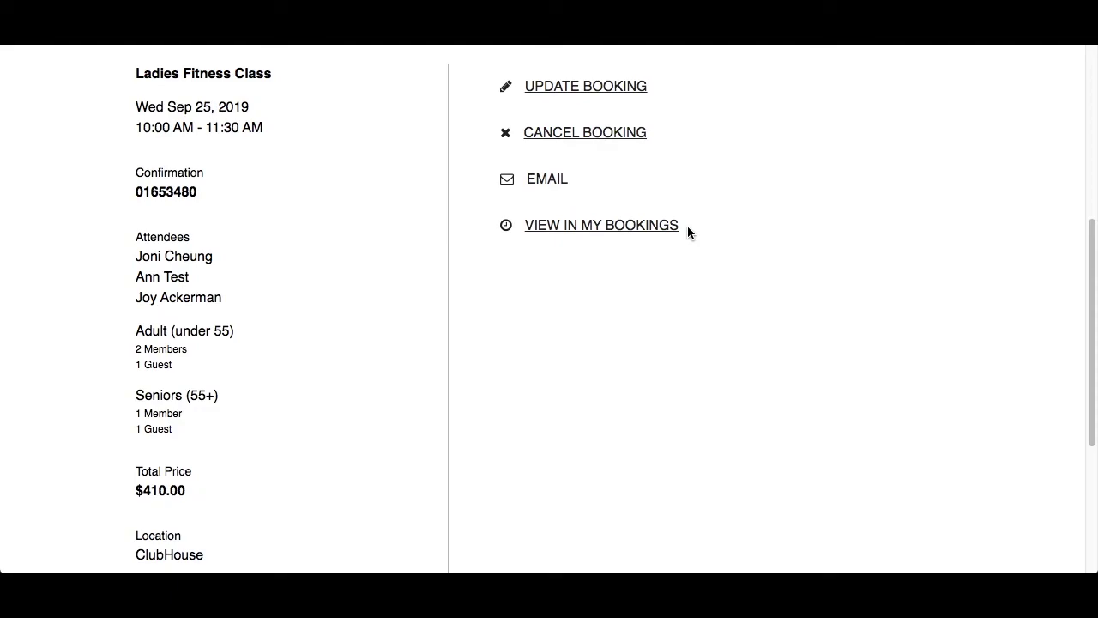
left_click(1092, 68)
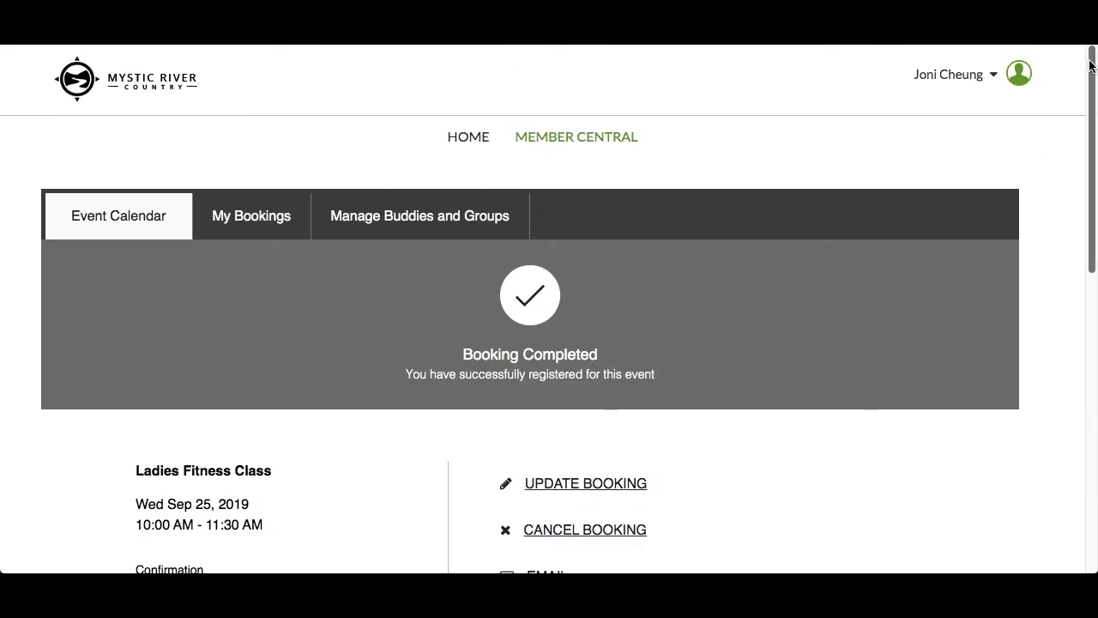
Search the event calendar's month view for "ladies" and open the Ladies Fitness Class on September 25.
left_click(120, 218)
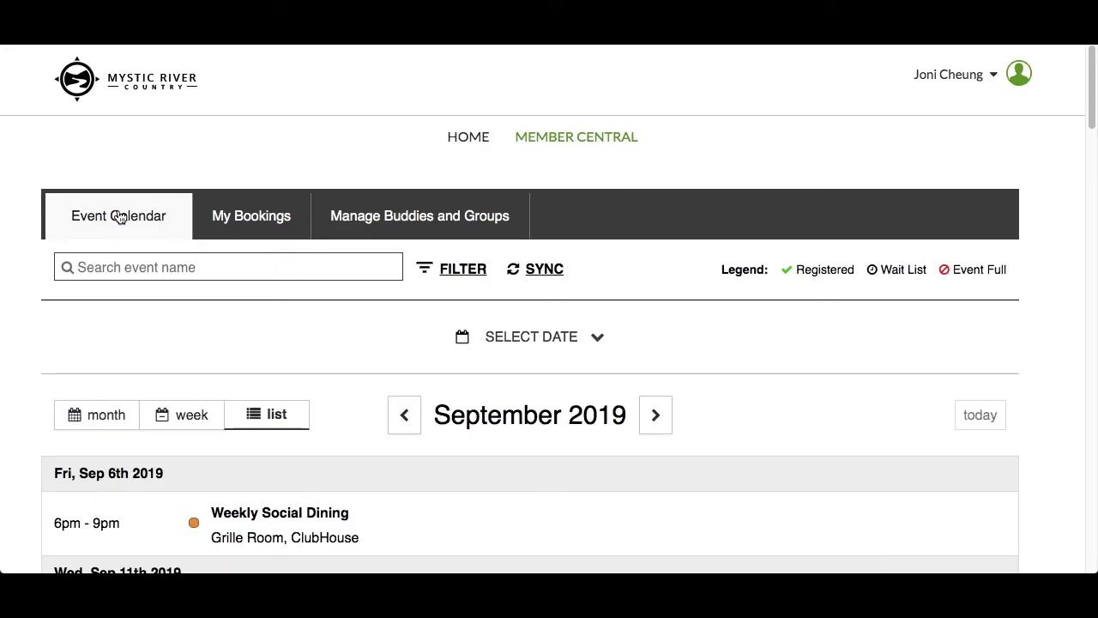
left_click(86, 426)
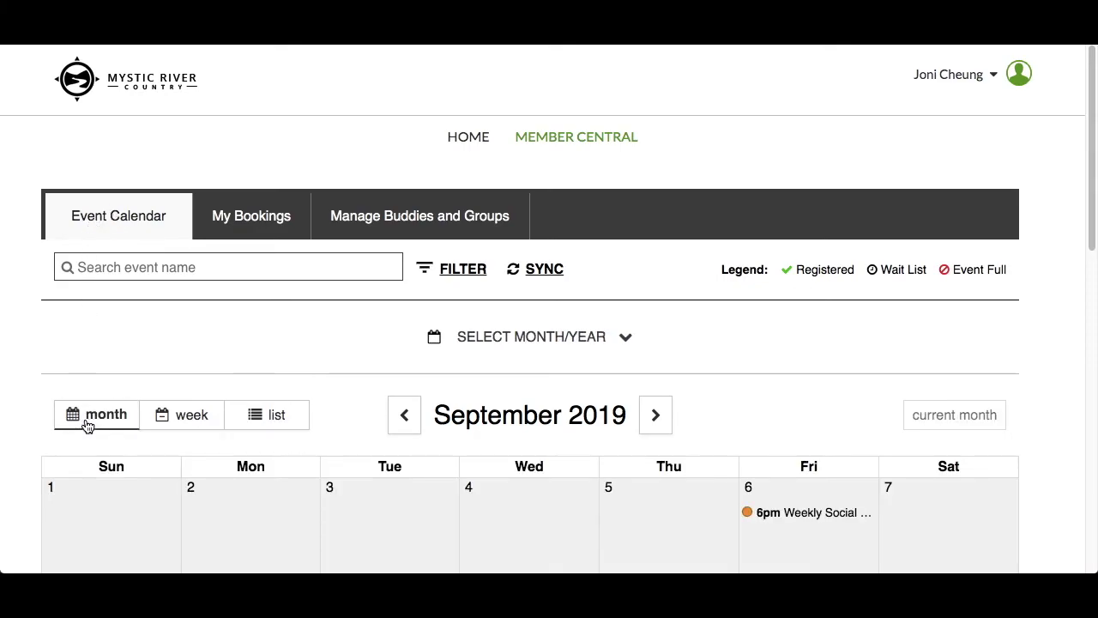
left_click(268, 272)
type("l")
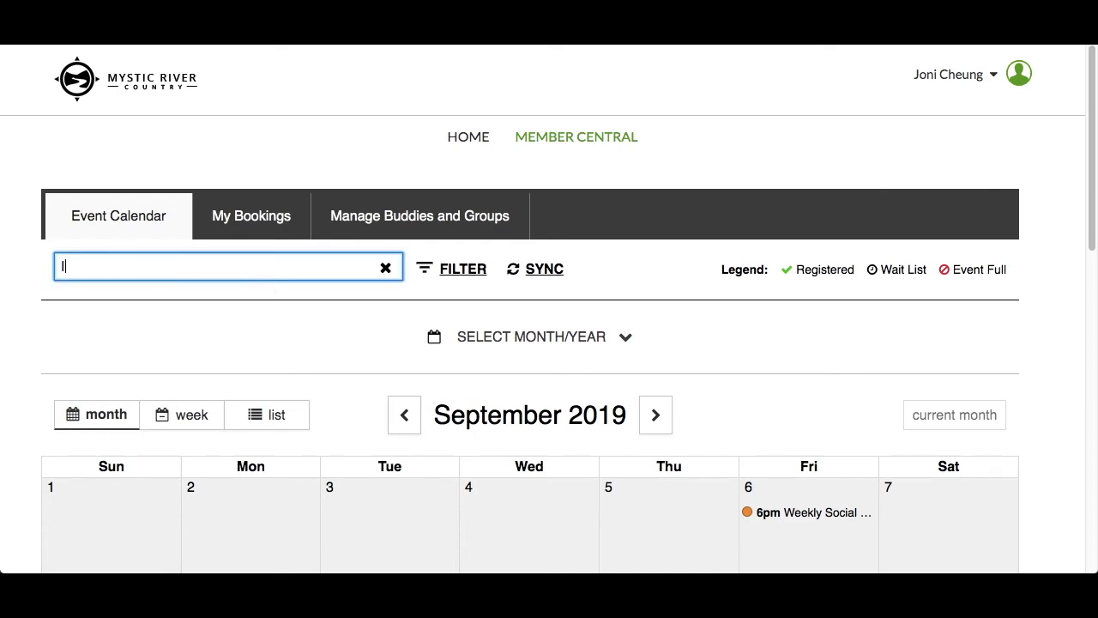
type("adi")
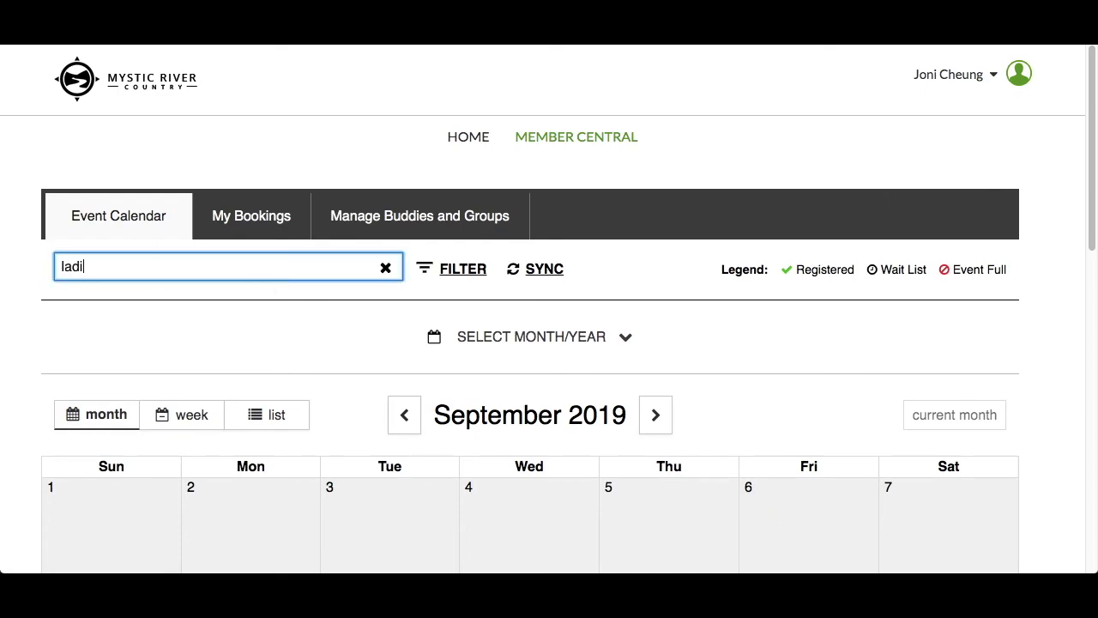
type("es")
left_click_drag(1091, 69, 1090, 325)
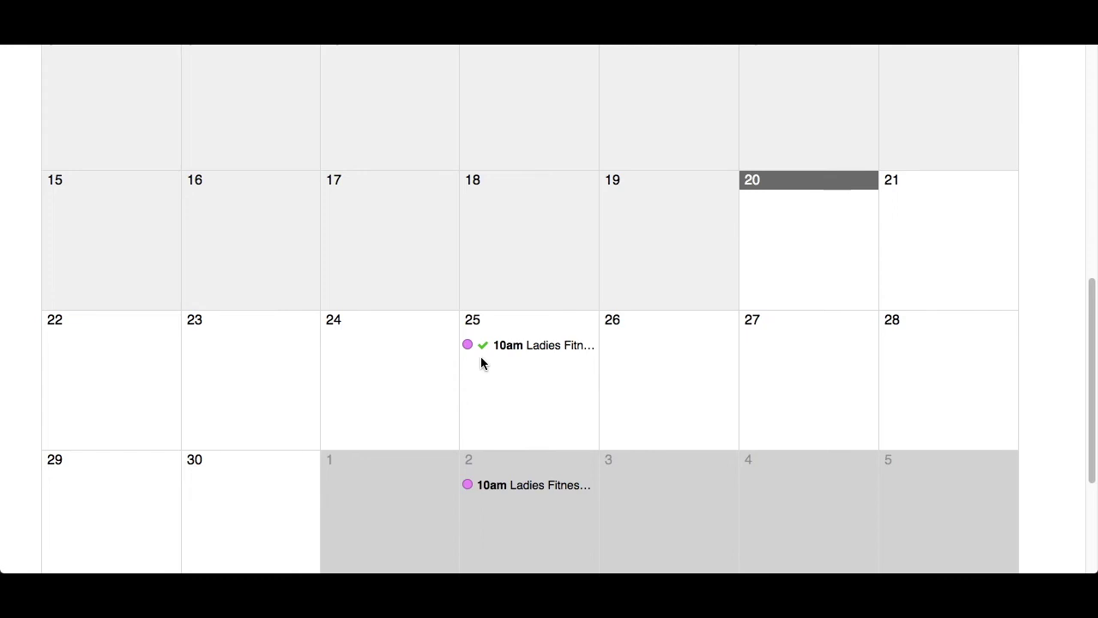
left_click(550, 346)
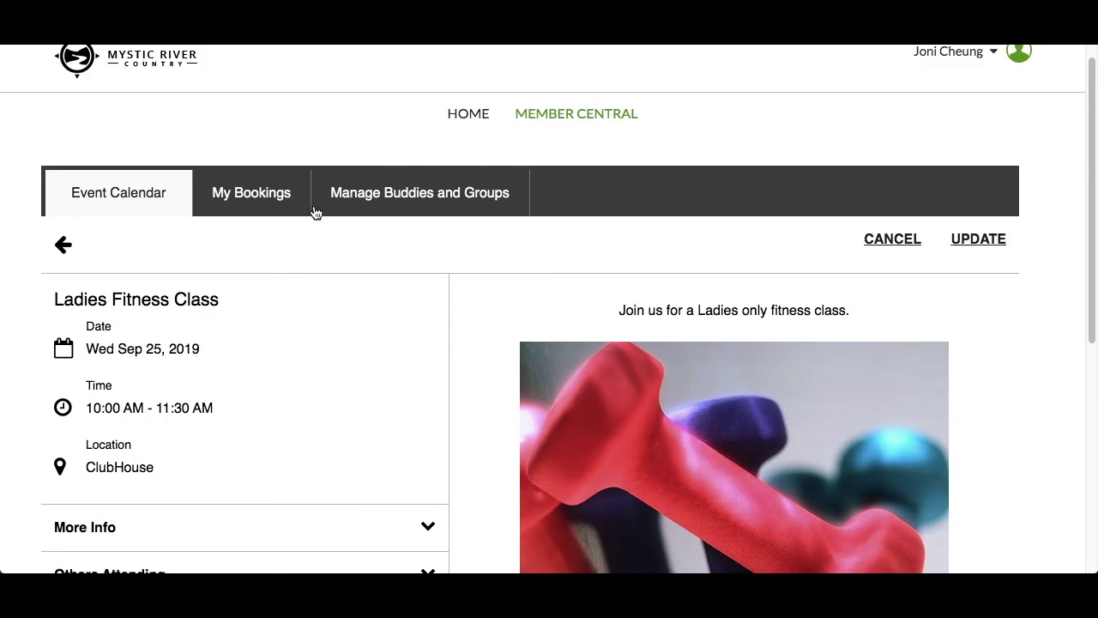
View the member's own bookings and the buddies and groups management page, and return to the event calendar.
left_click(251, 195)
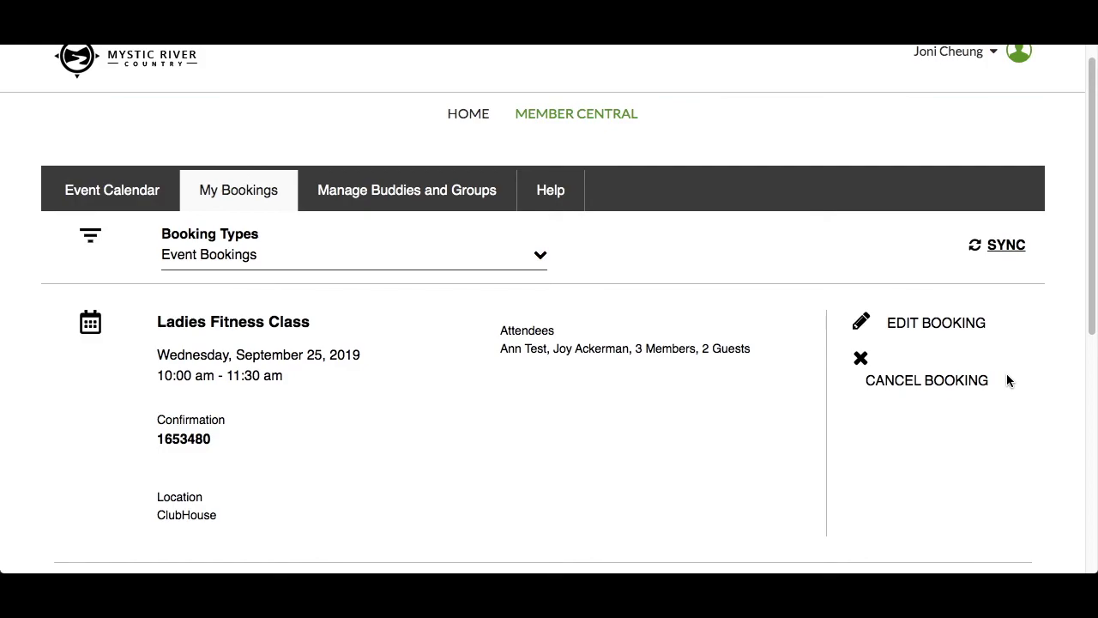
left_click(376, 188)
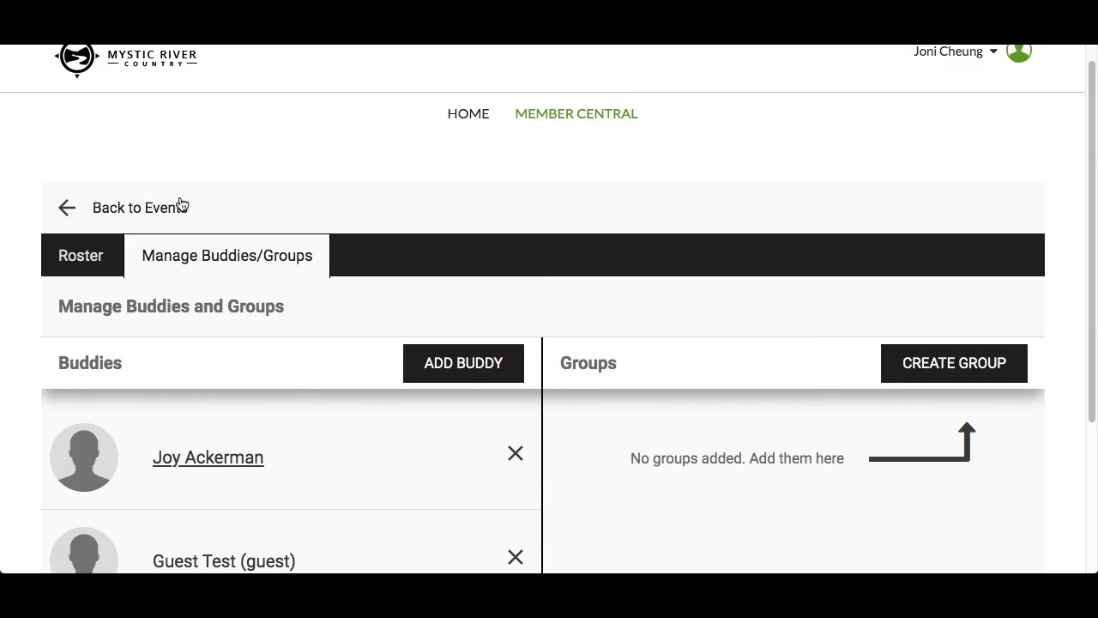
left_click(137, 214)
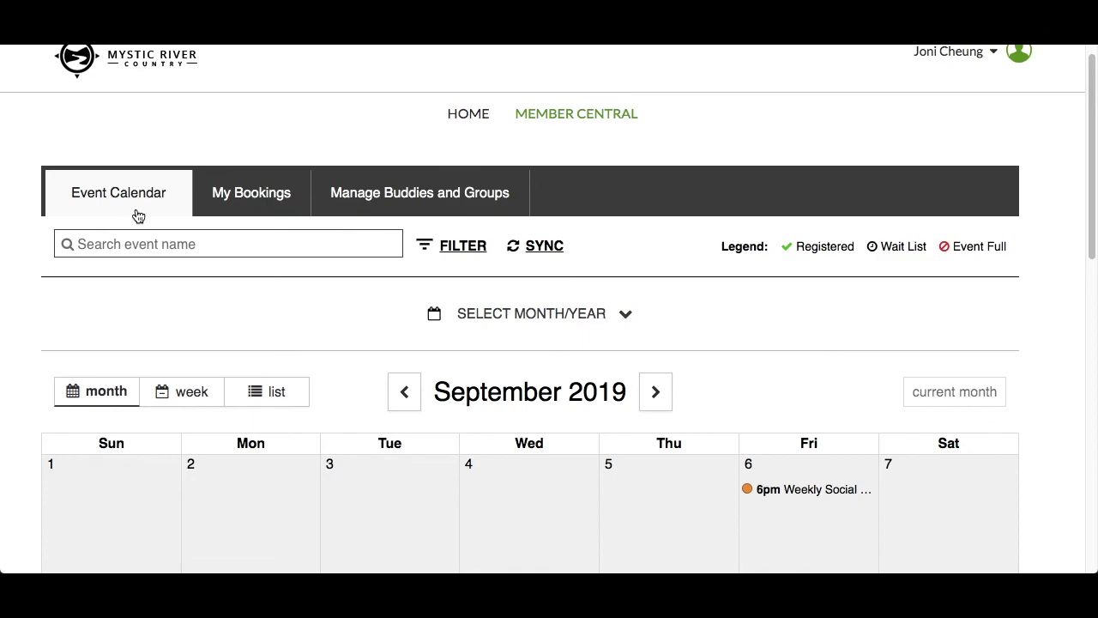
Open the September 28 Wine Making Class and its wait list form, and return to the calendar without completing it.
scroll(1010, 375, "down", 5)
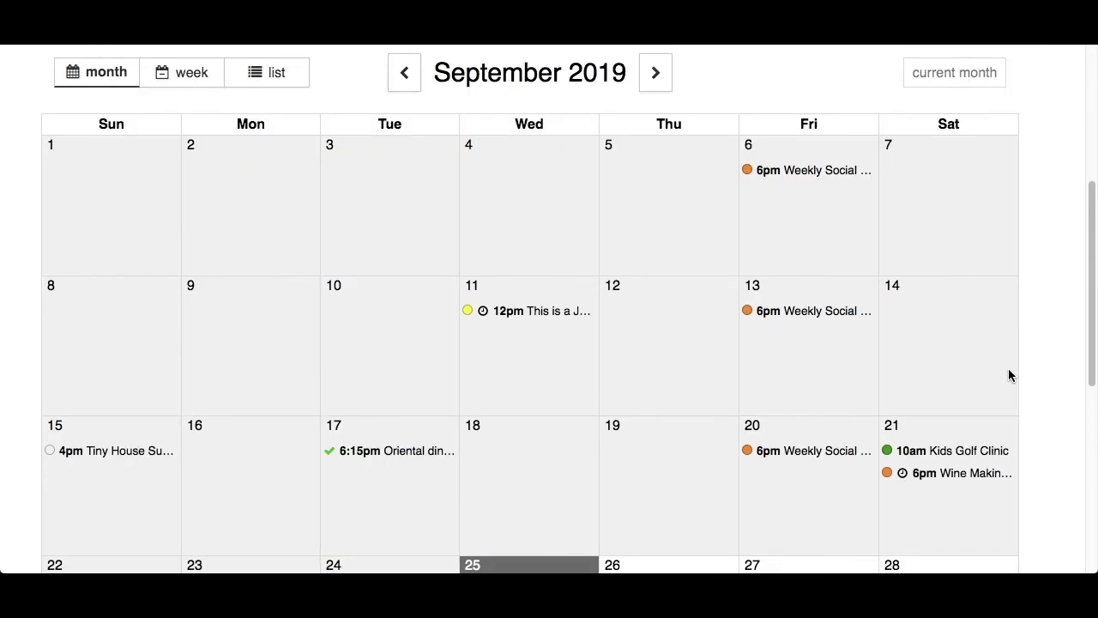
scroll(1009, 375, "down", 7)
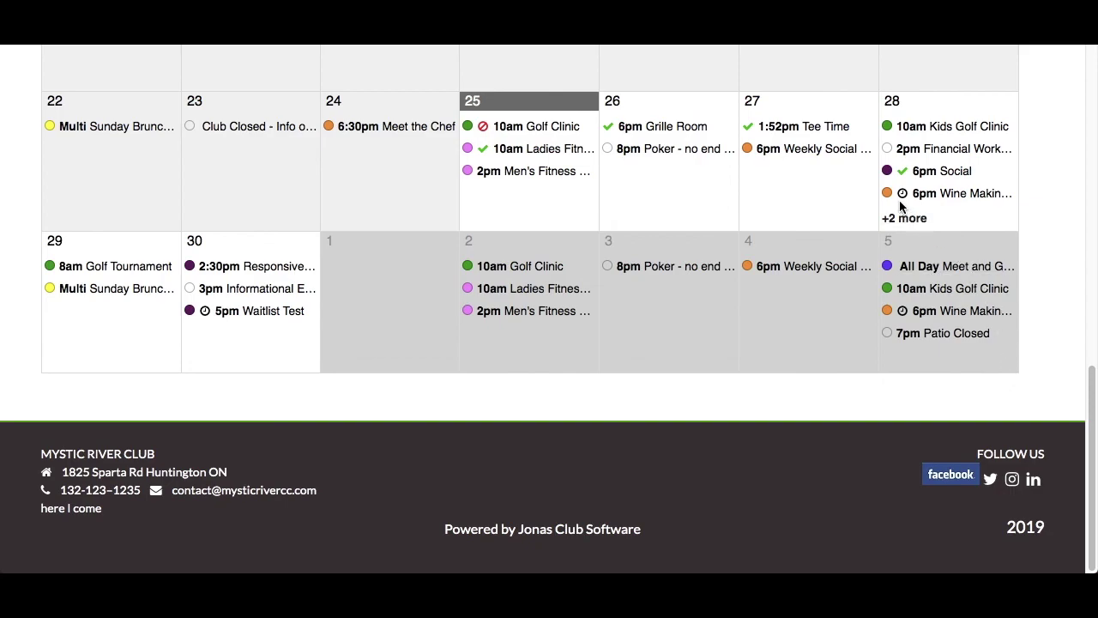
left_click(949, 195)
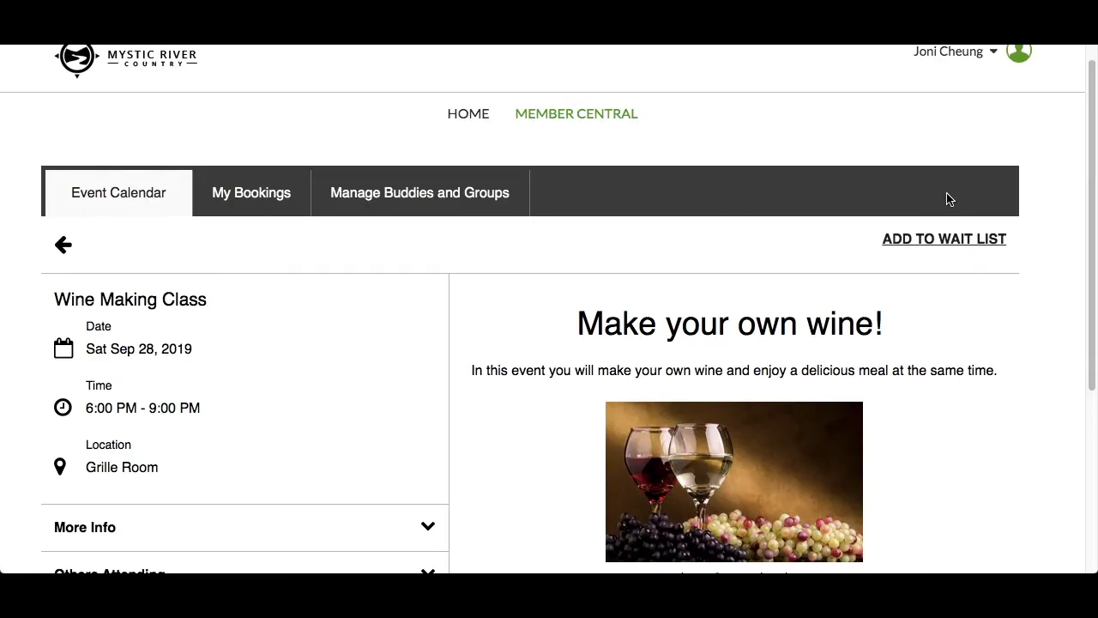
left_click(953, 248)
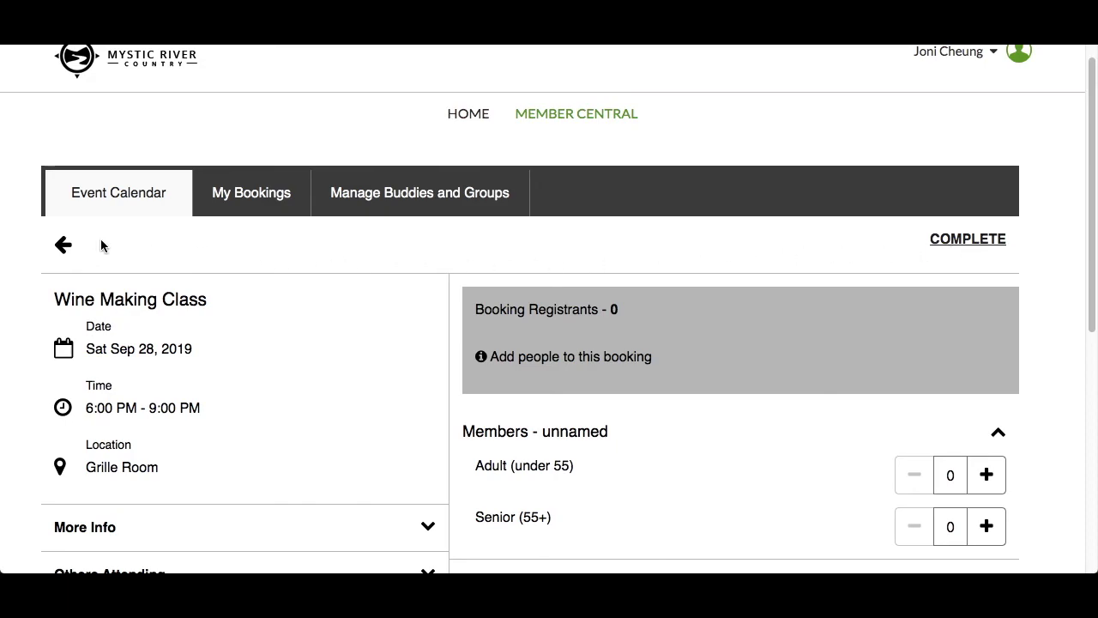
left_click(67, 247)
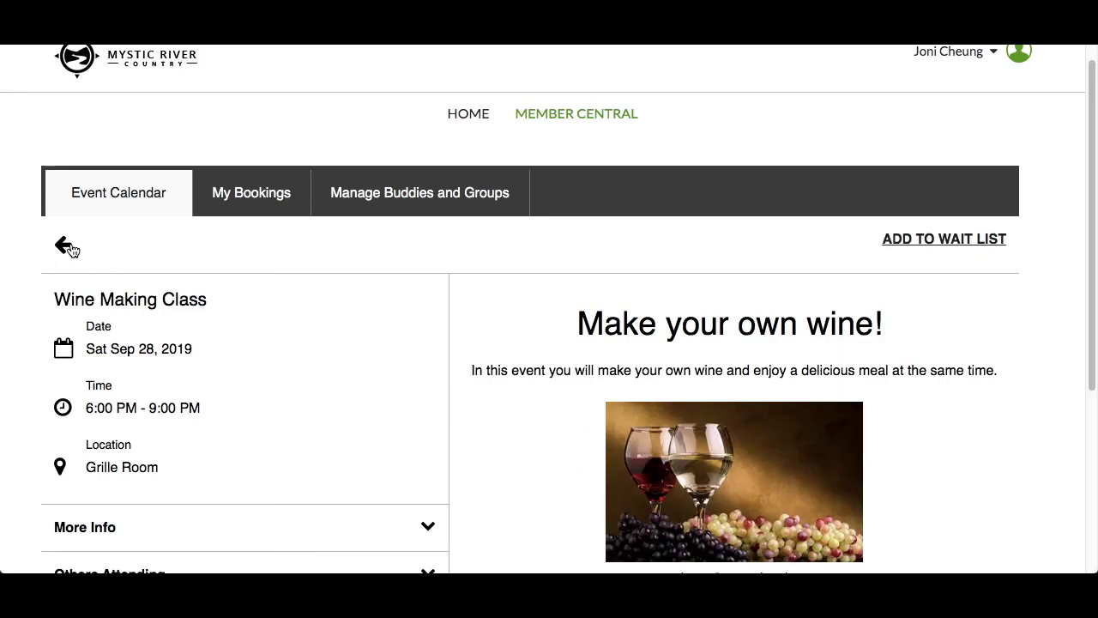
left_click(67, 247)
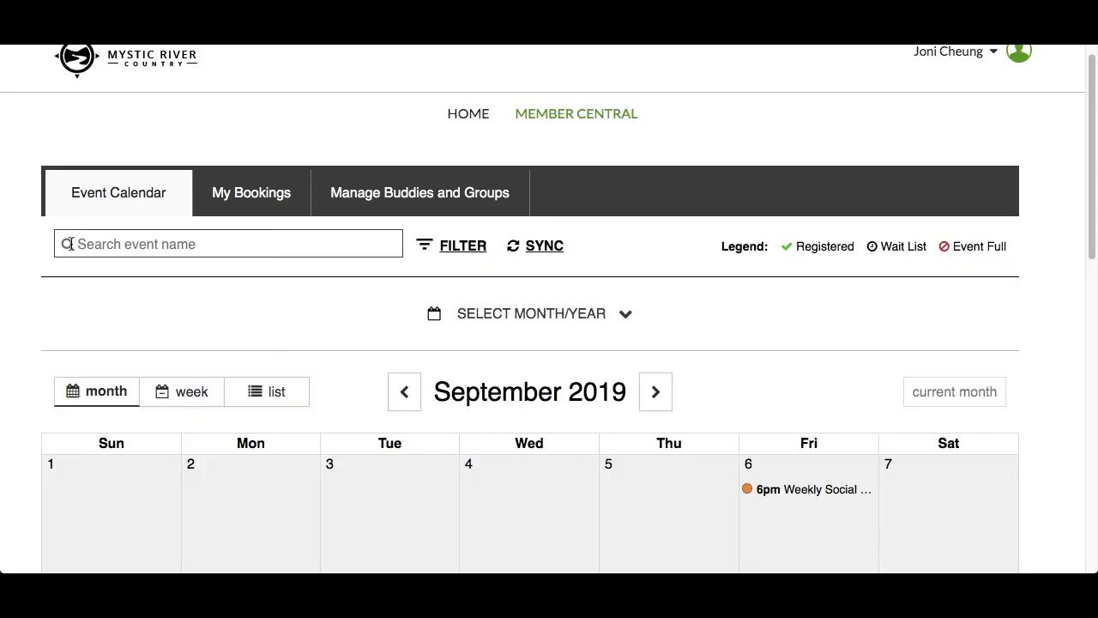